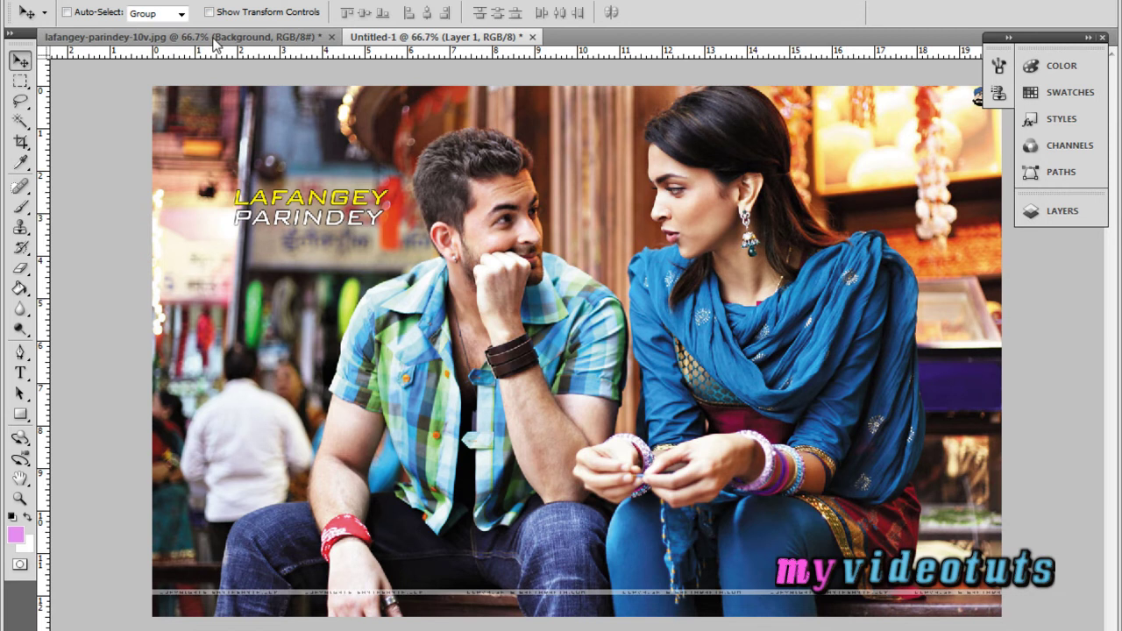
Compare the finished framed-portrait effect in lafangey-parindey-10v.jpg with the original colour photo in Untitled-1.
left_click(214, 40)
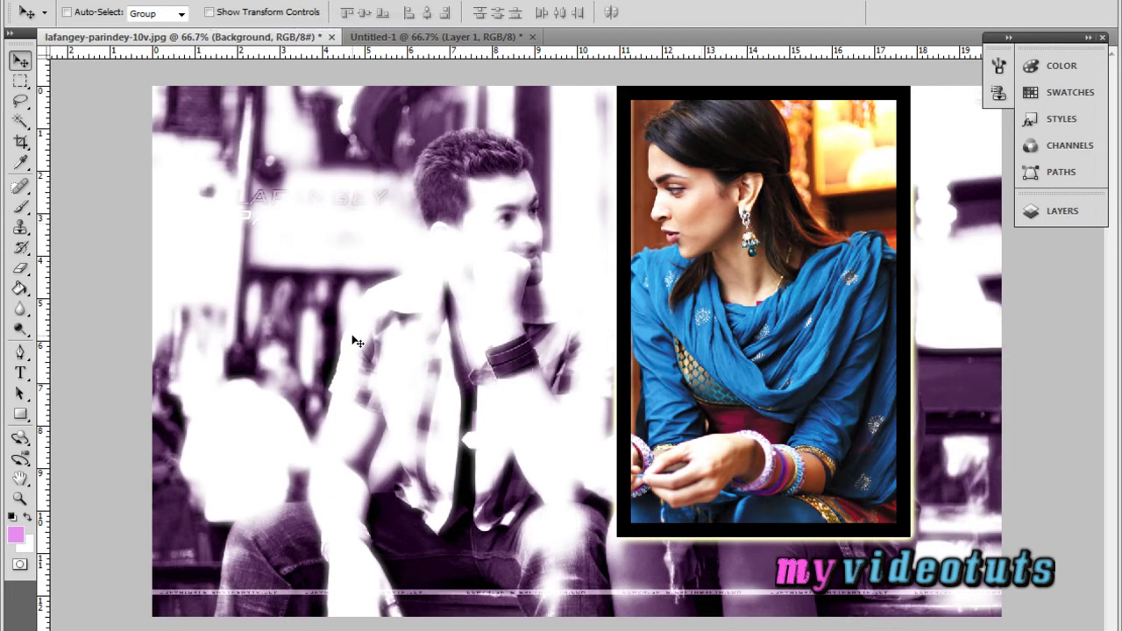
left_click(383, 38)
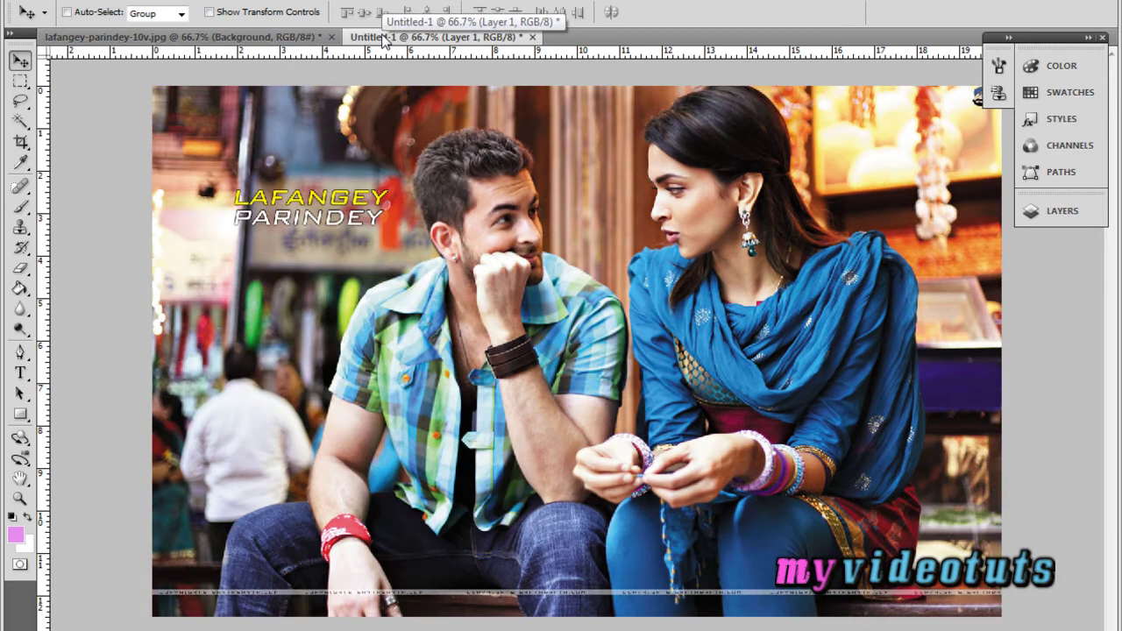
left_click(267, 38)
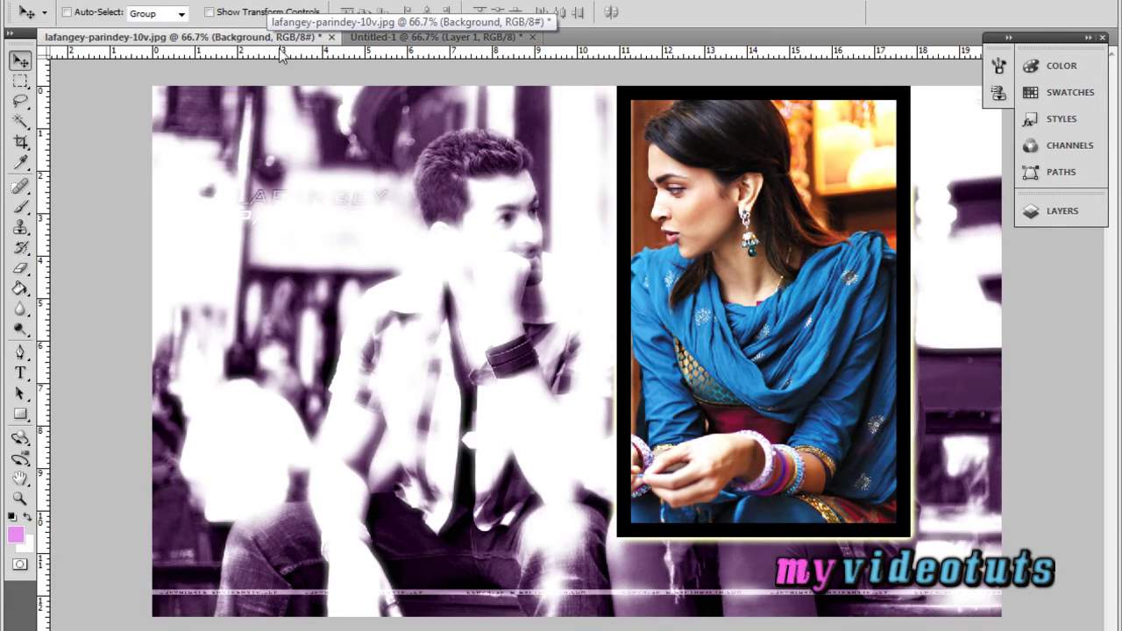
left_click(372, 38)
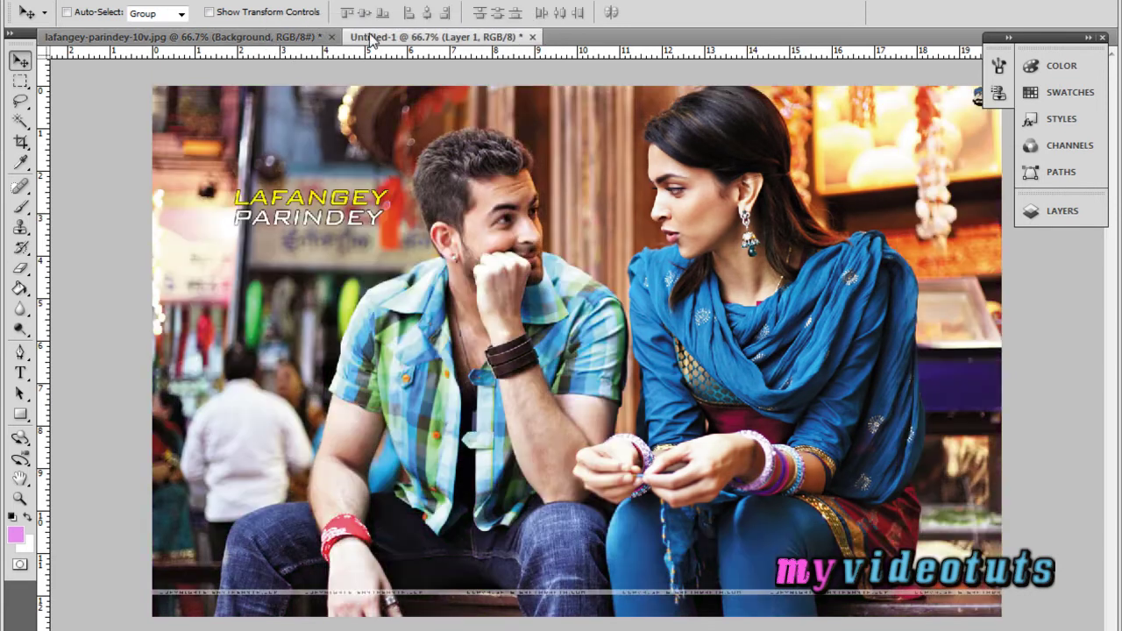
left_click(280, 39)
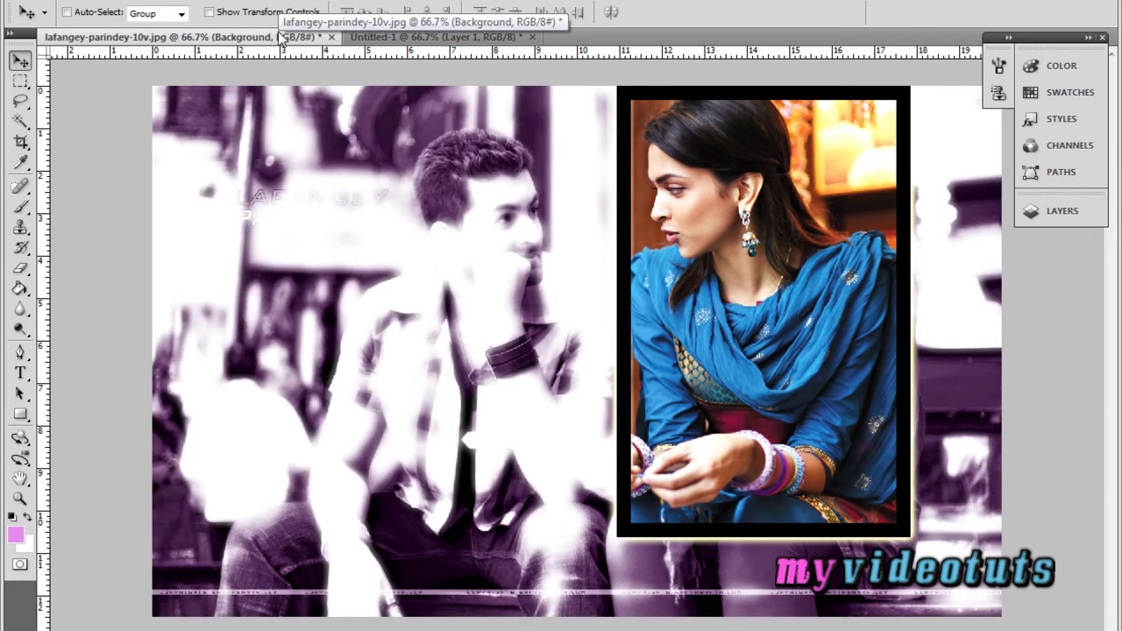
left_click(359, 38)
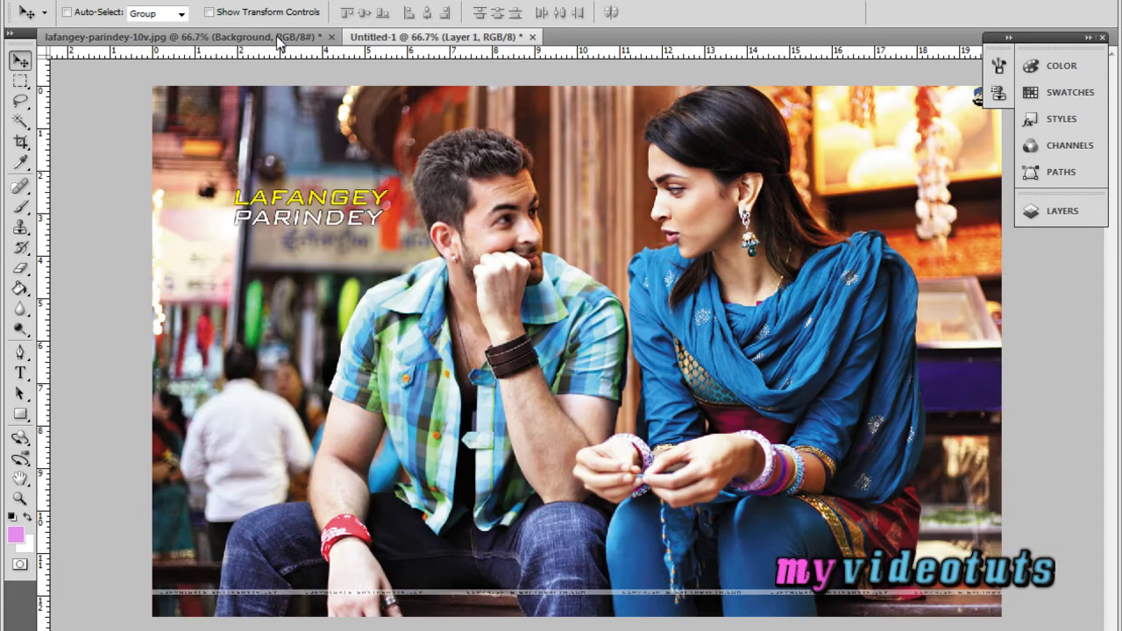
left_click(279, 41)
left_click(372, 39)
left_click(288, 40)
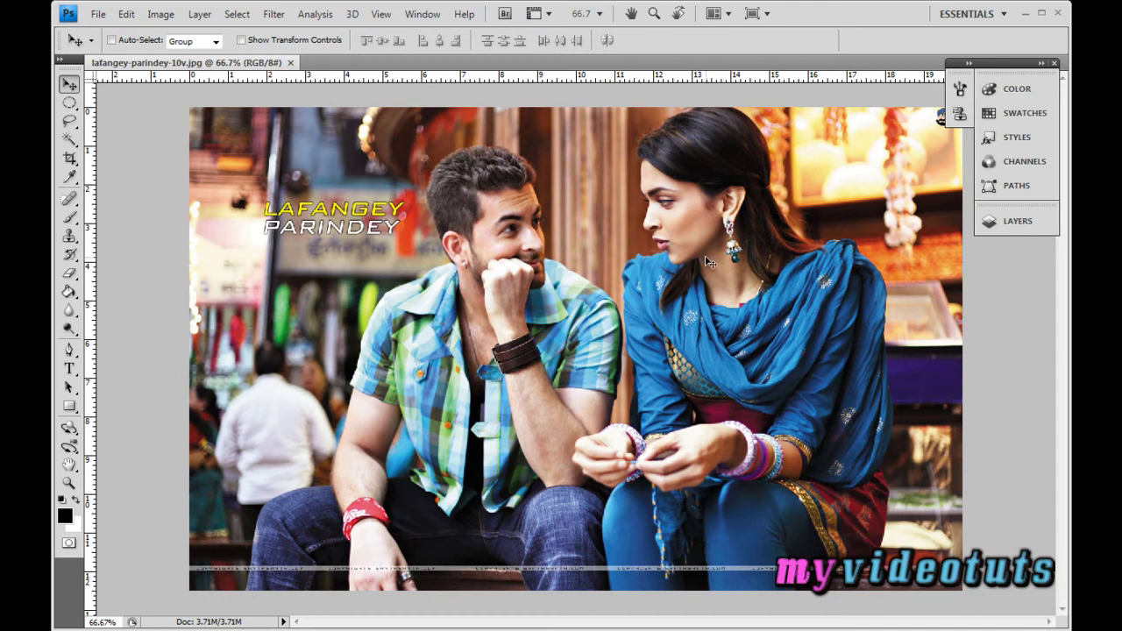
Duplicate the Background layer within the same document under the name "Background copy".
left_click(1013, 224)
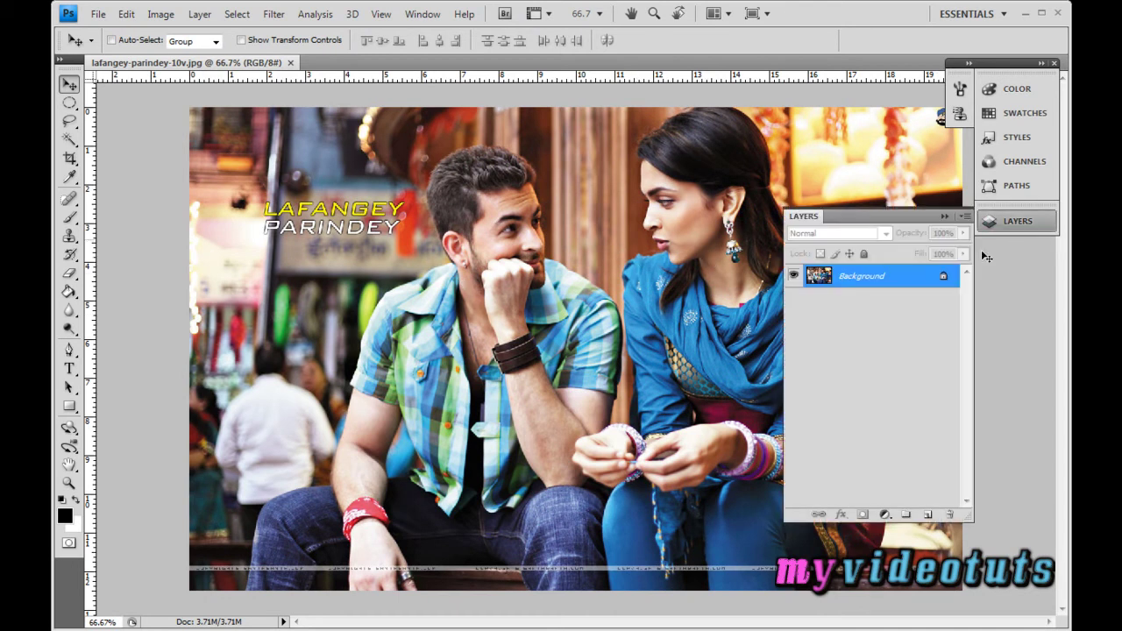
right_click(871, 278)
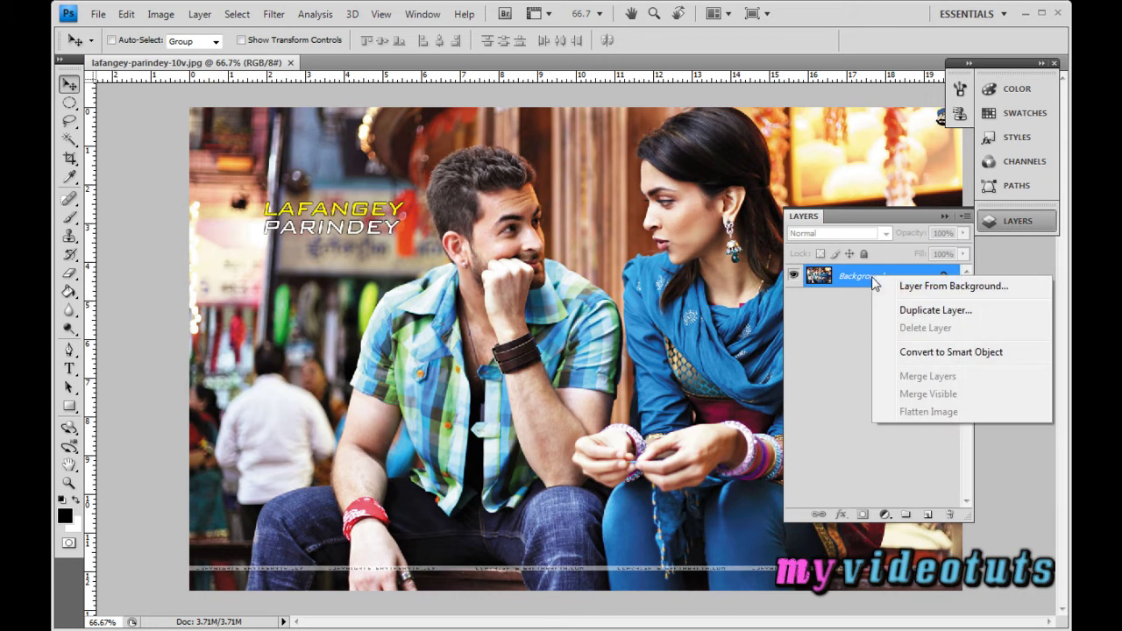
left_click(947, 313)
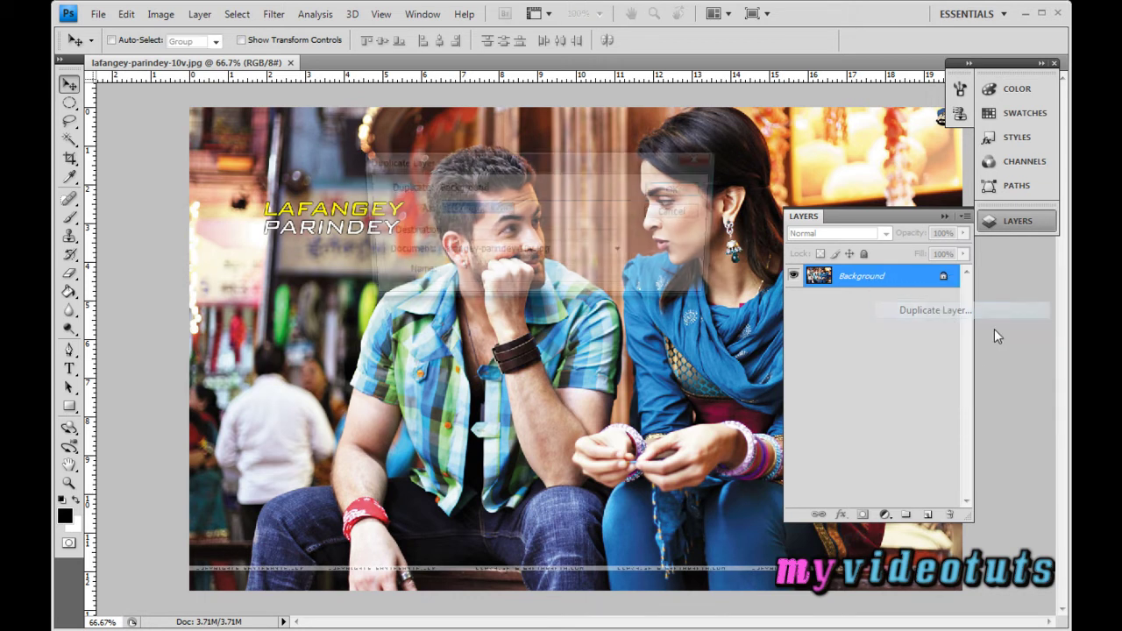
left_click(535, 207)
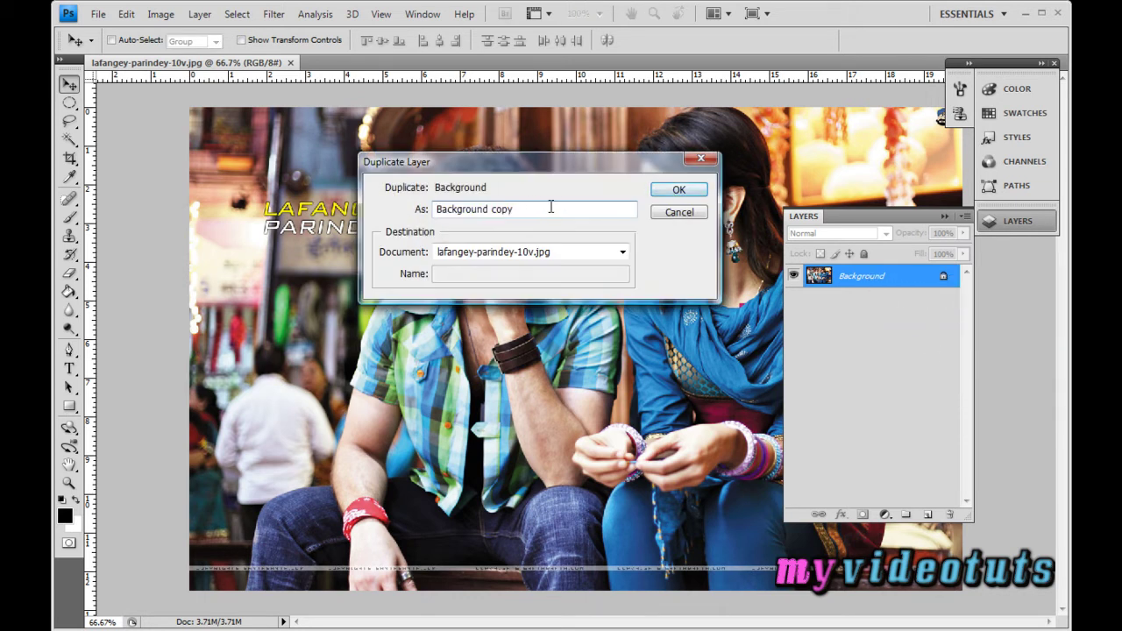
left_click(681, 189)
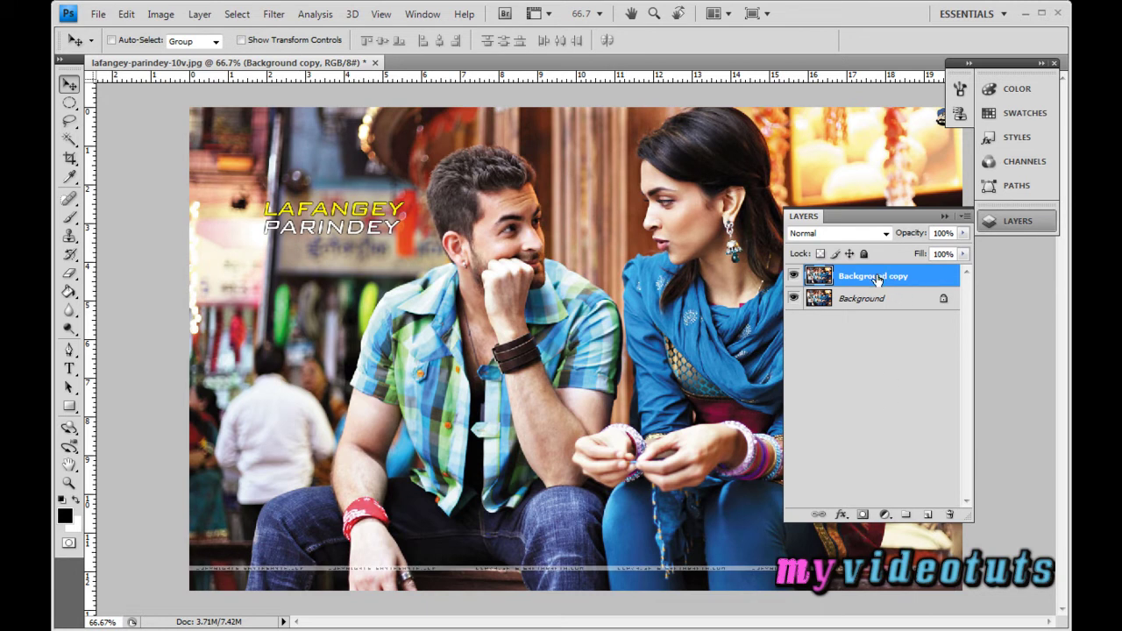
Make a rectangular marquee selection around the woman, from the photo's upper edge down to her knees.
left_click(70, 103)
left_click(109, 101)
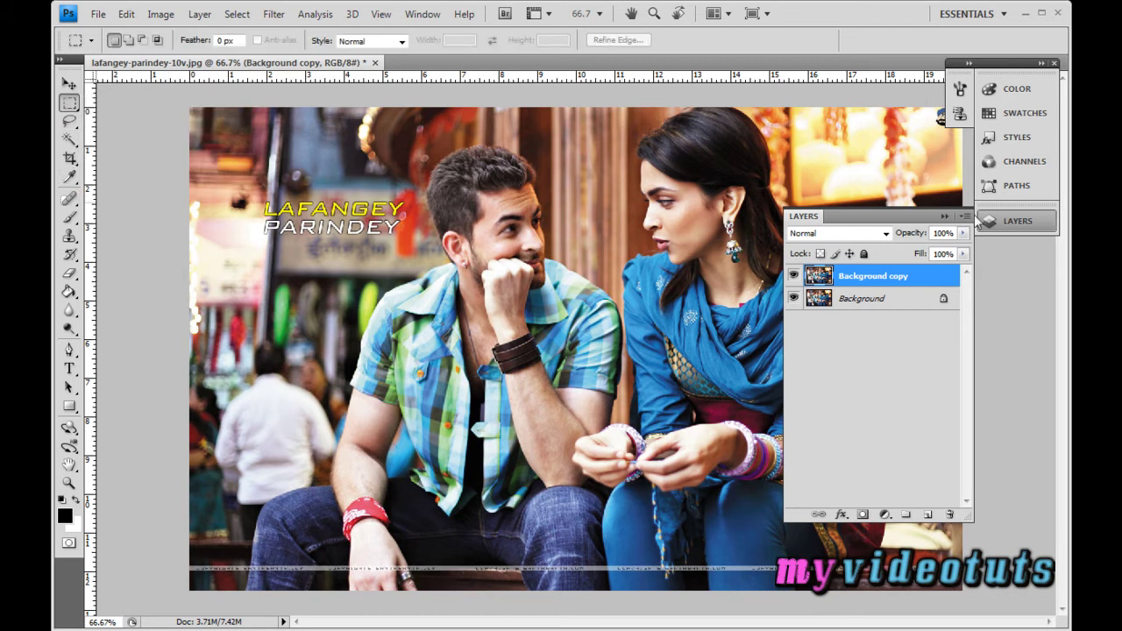
left_click(1017, 221)
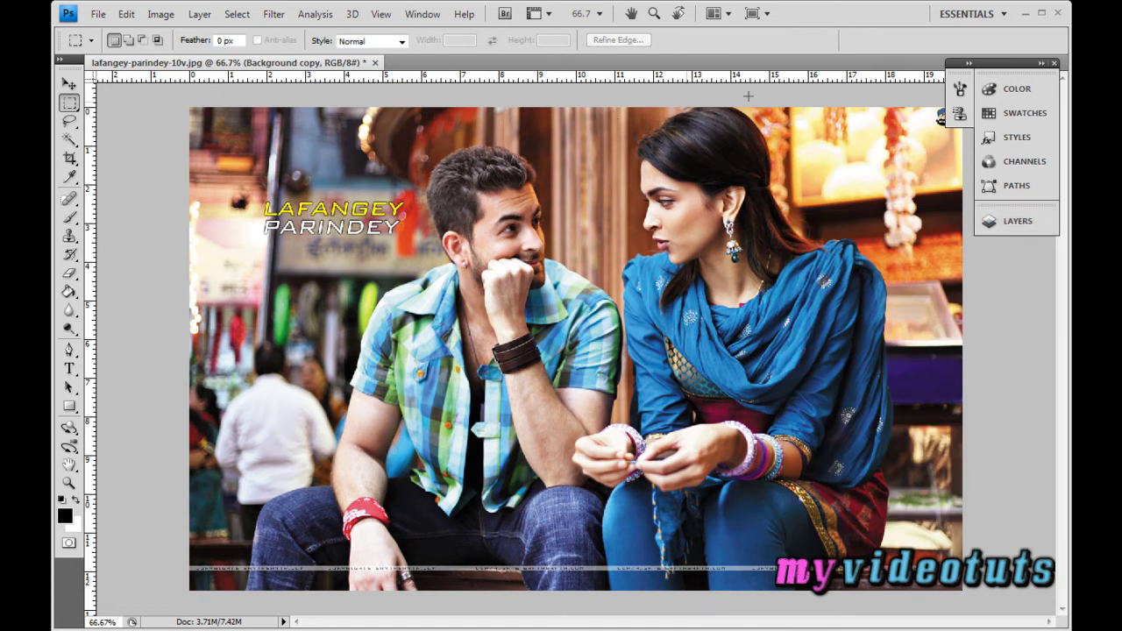
left_click_drag(855, 337, 865, 384)
left_click_drag(876, 458, 880, 517)
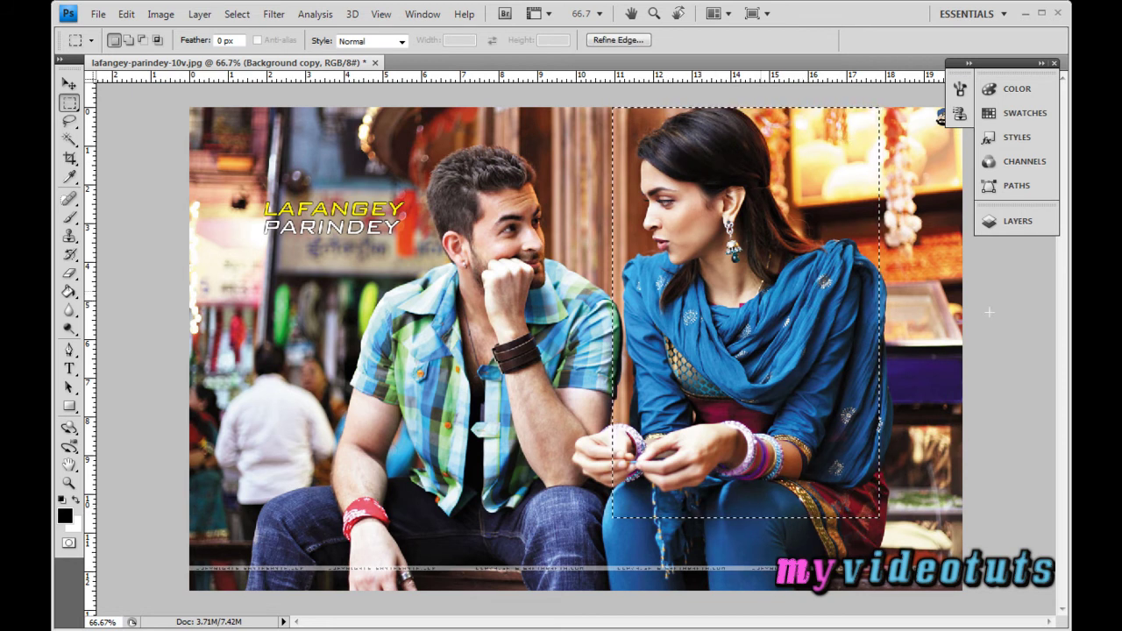
Copy the selected area of the woman onto its own layer and hide that layer.
left_click(1013, 222)
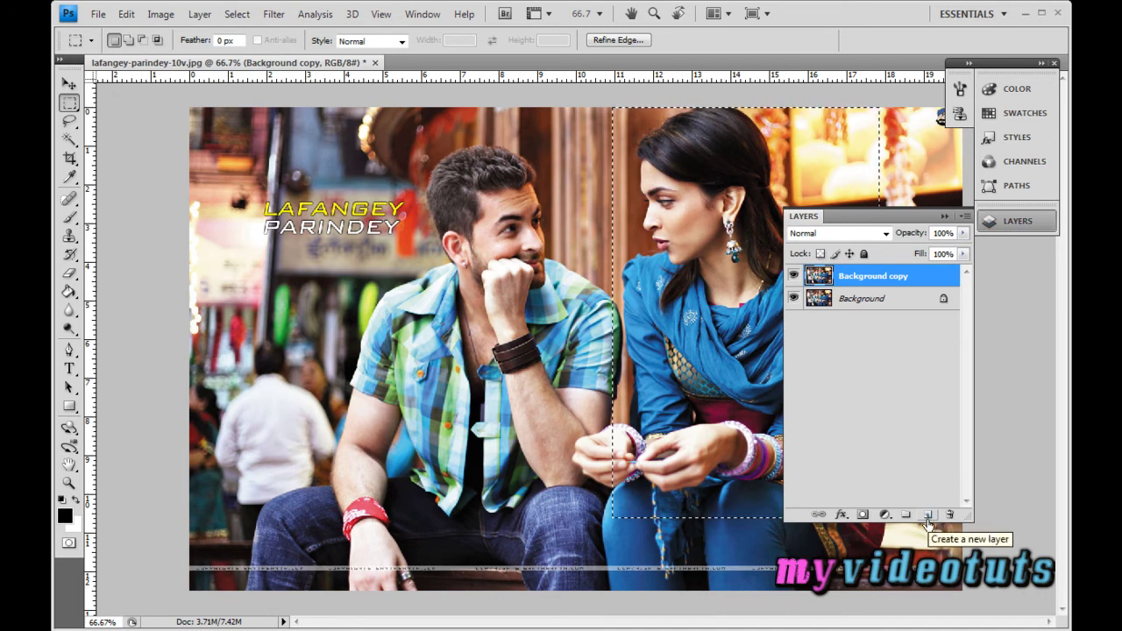
left_click(199, 14)
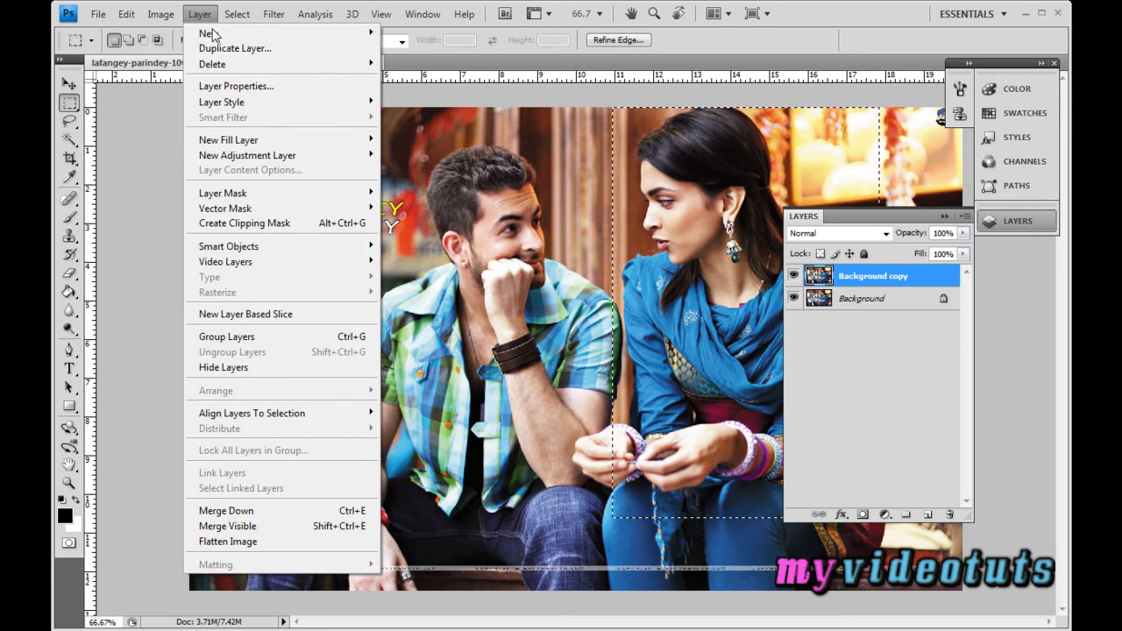
mouse_move(213, 35)
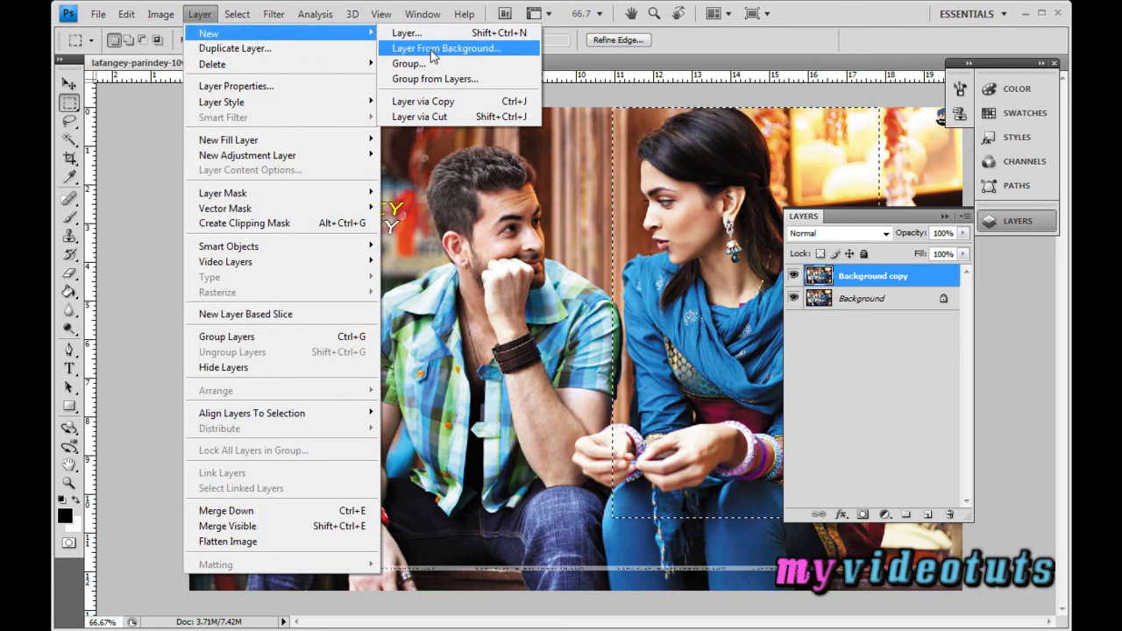
left_click(480, 106)
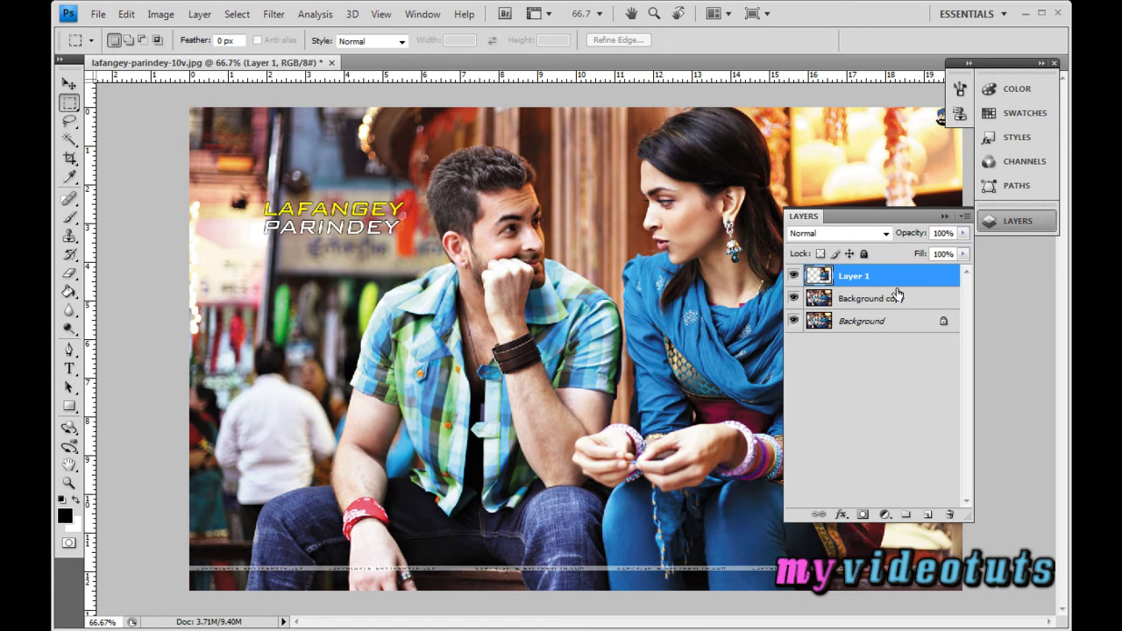
left_click(796, 277)
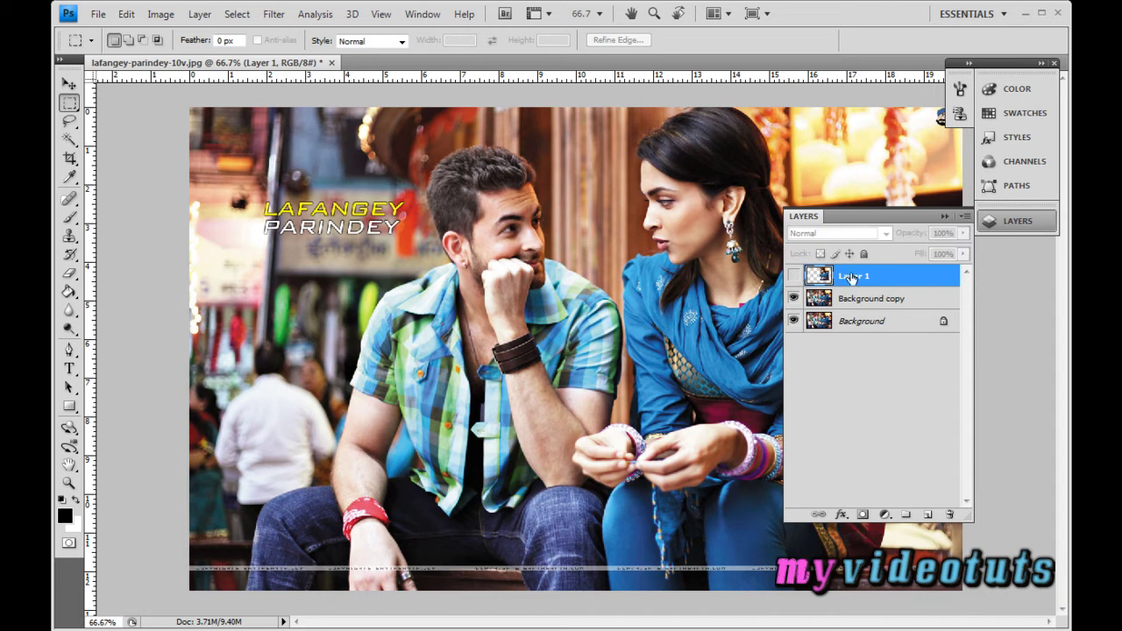
Desaturate the Background copy layer to turn it black and white.
left_click(885, 301)
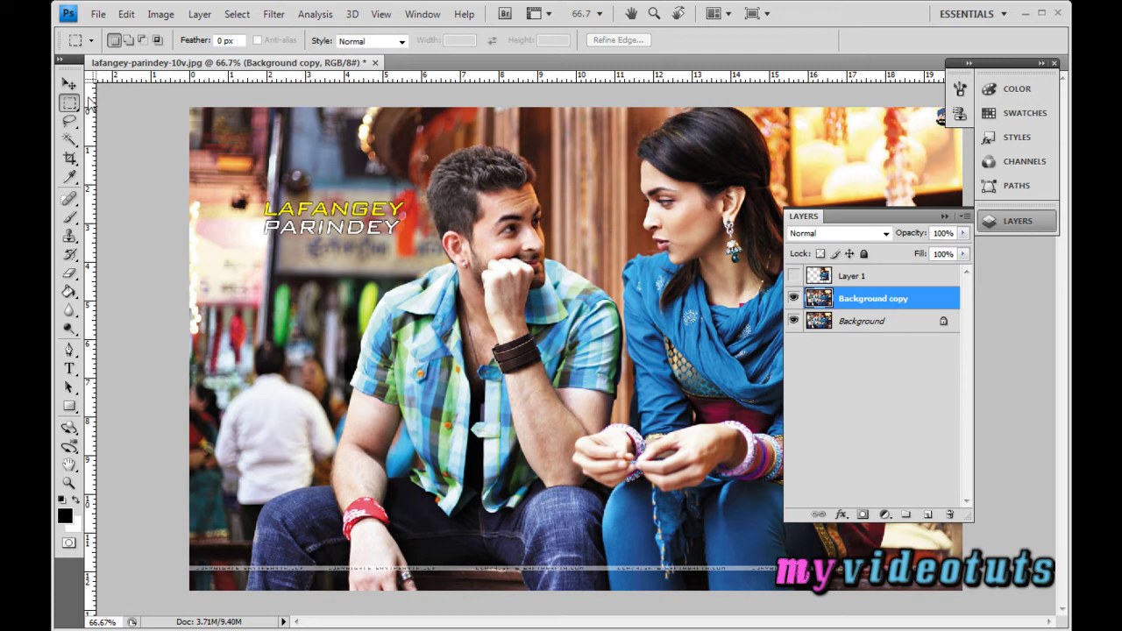
left_click(70, 84)
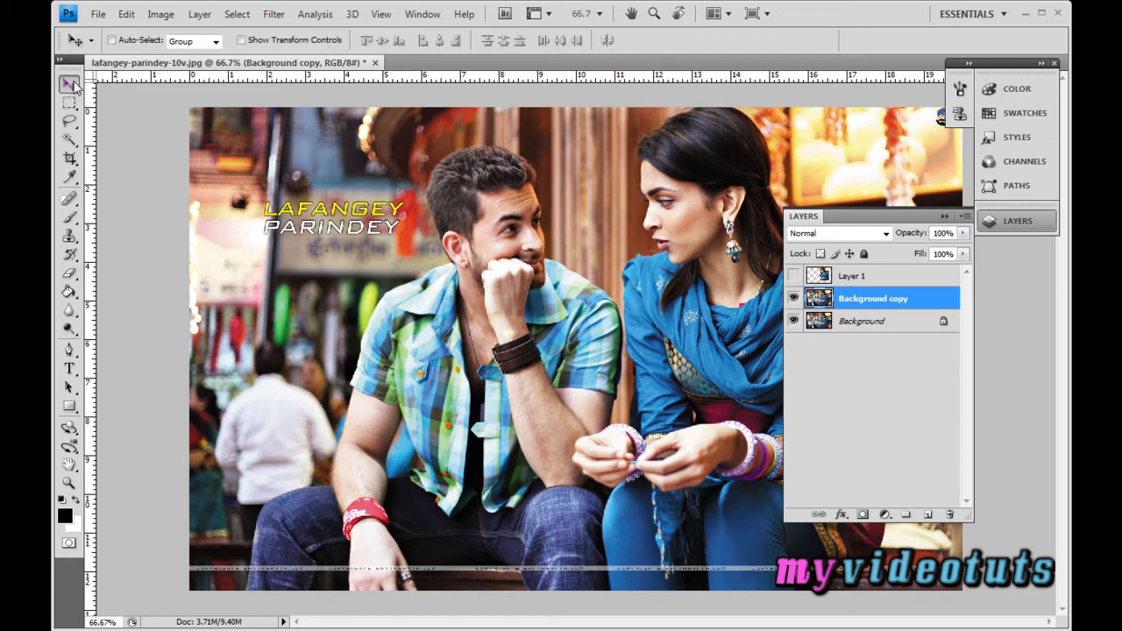
left_click(173, 18)
mouse_move(200, 55)
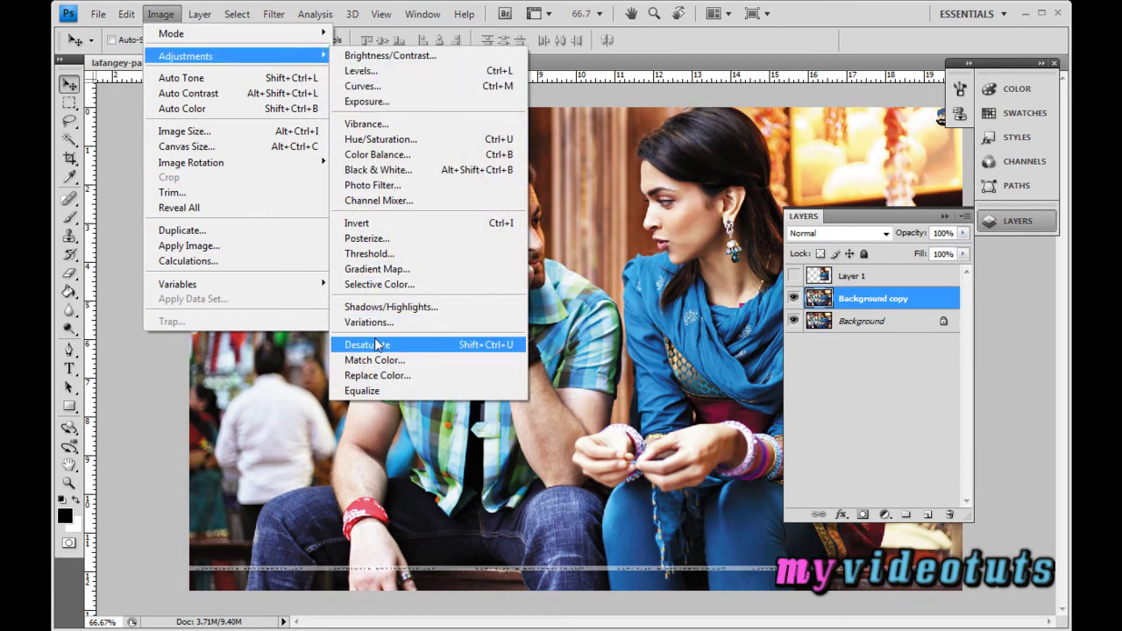
left_click(505, 346)
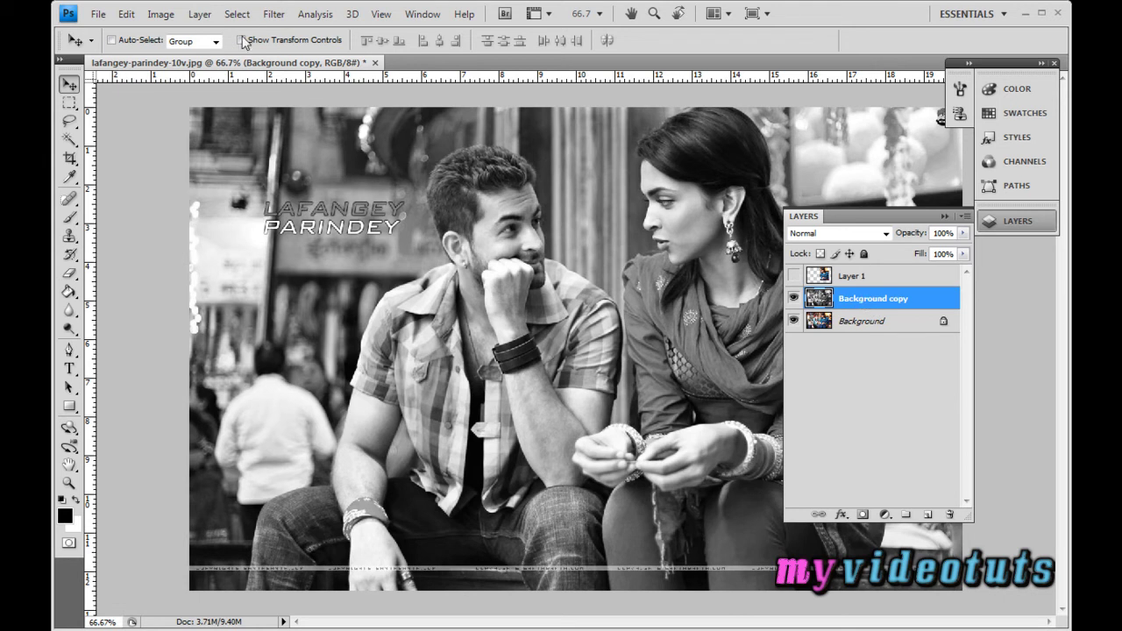
Duplicate the desaturated layer via Layer via Copy and apply a light Gaussian Blur to the duplicate.
left_click(202, 15)
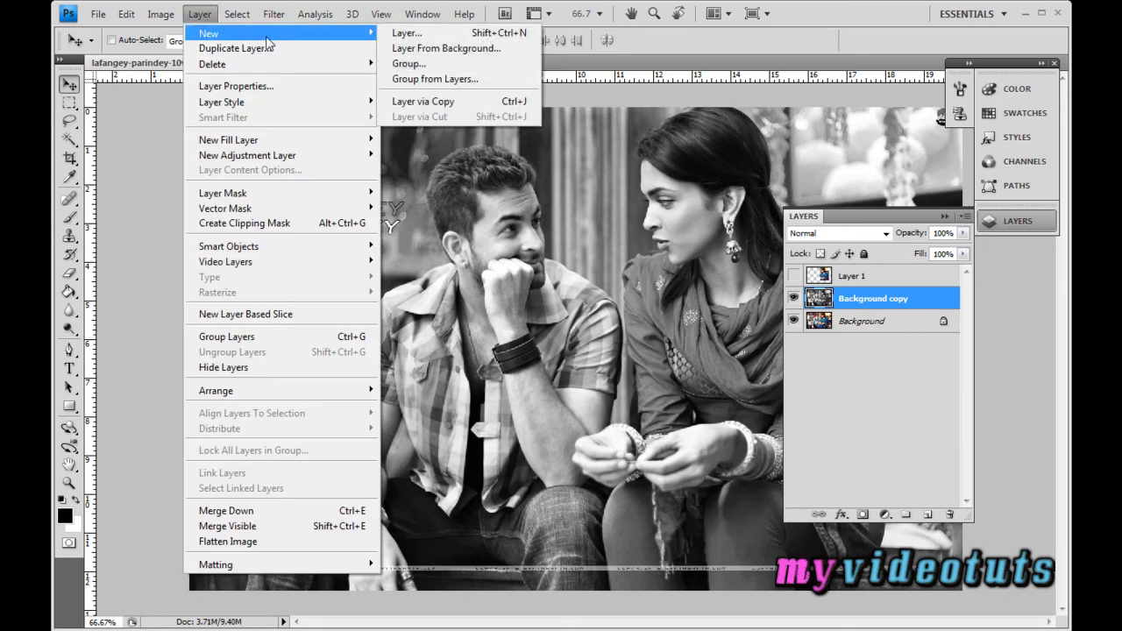
left_click(416, 105)
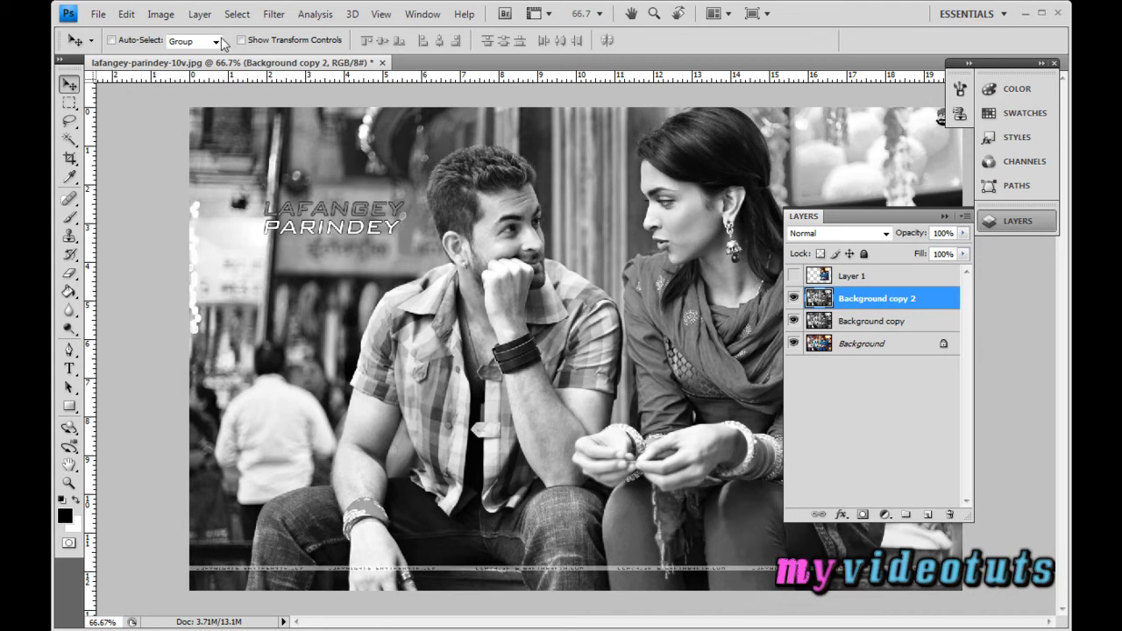
left_click(274, 14)
mouse_move(329, 151)
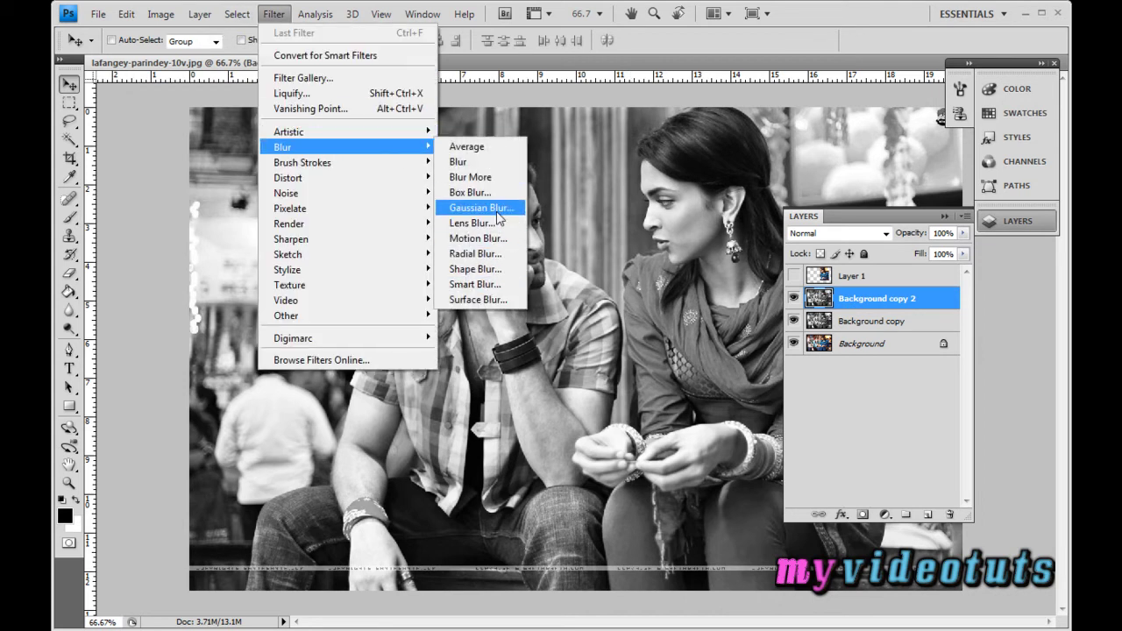
left_click(480, 208)
left_click_drag(834, 282, 391, 258)
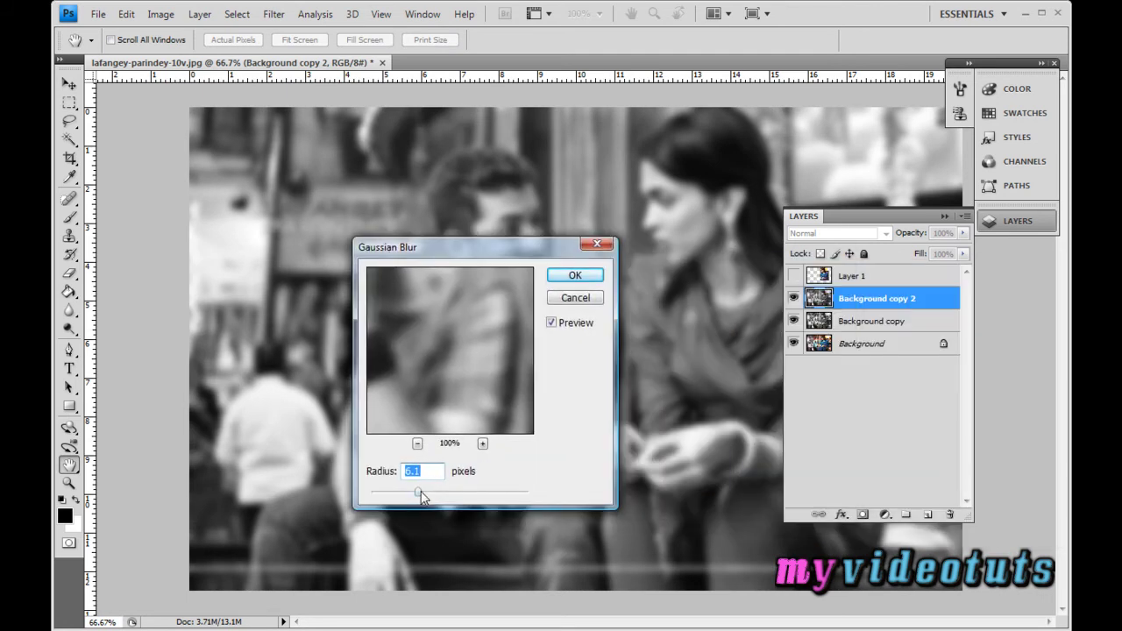
left_click_drag(417, 497, 408, 498)
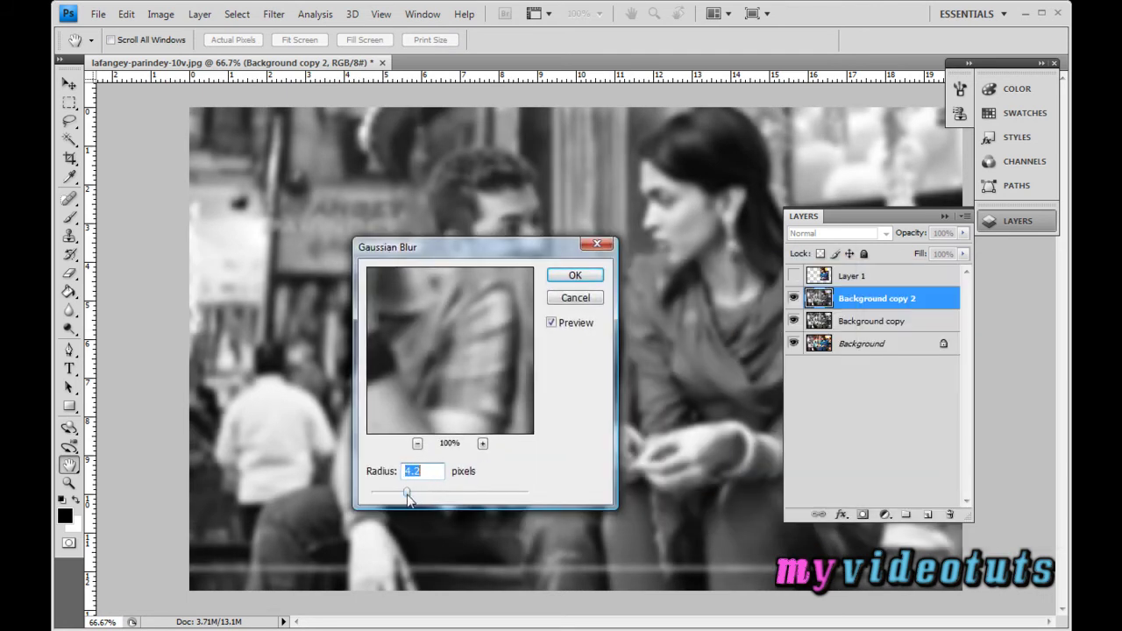
left_click(427, 471)
left_click(557, 278)
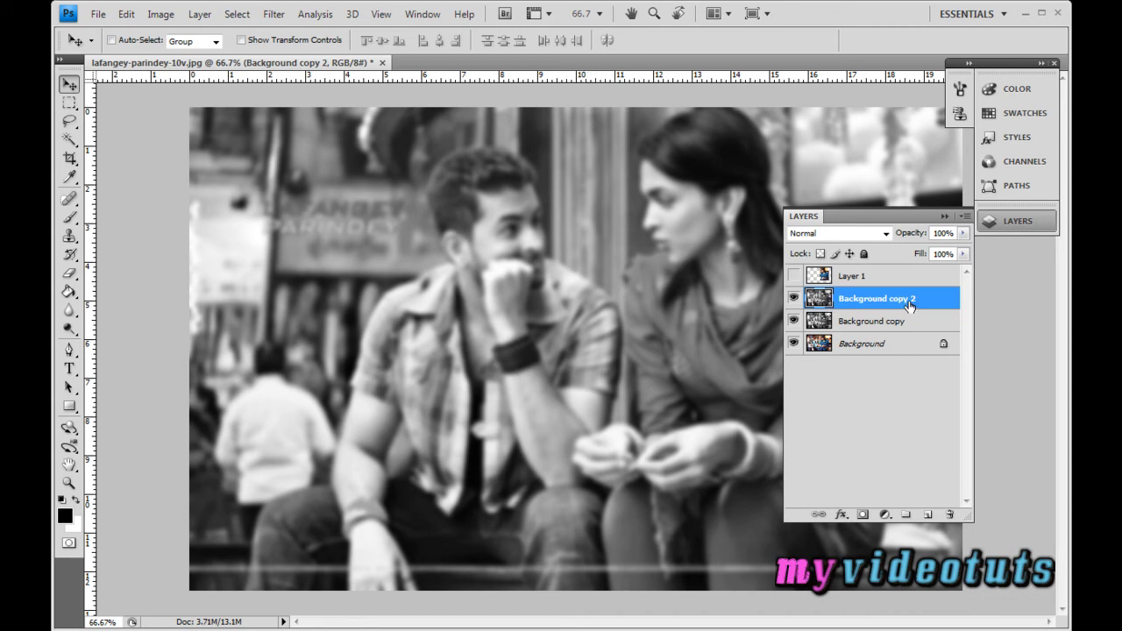
Set the blurred layer's blend mode to Linear Light and its opacity to 40%.
left_click(885, 233)
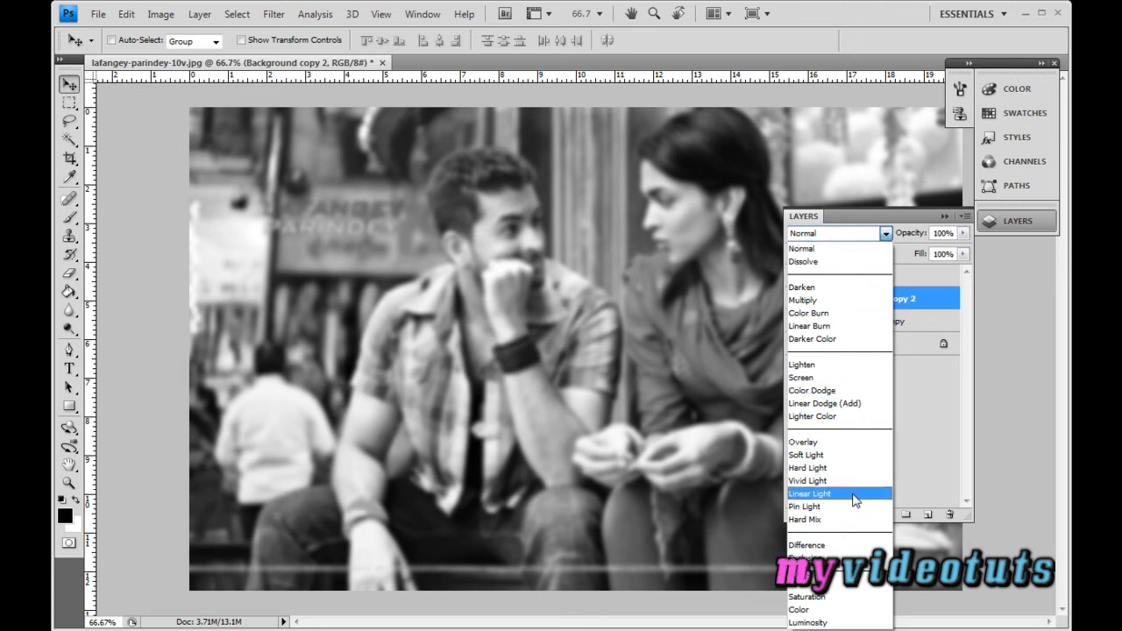
left_click(852, 496)
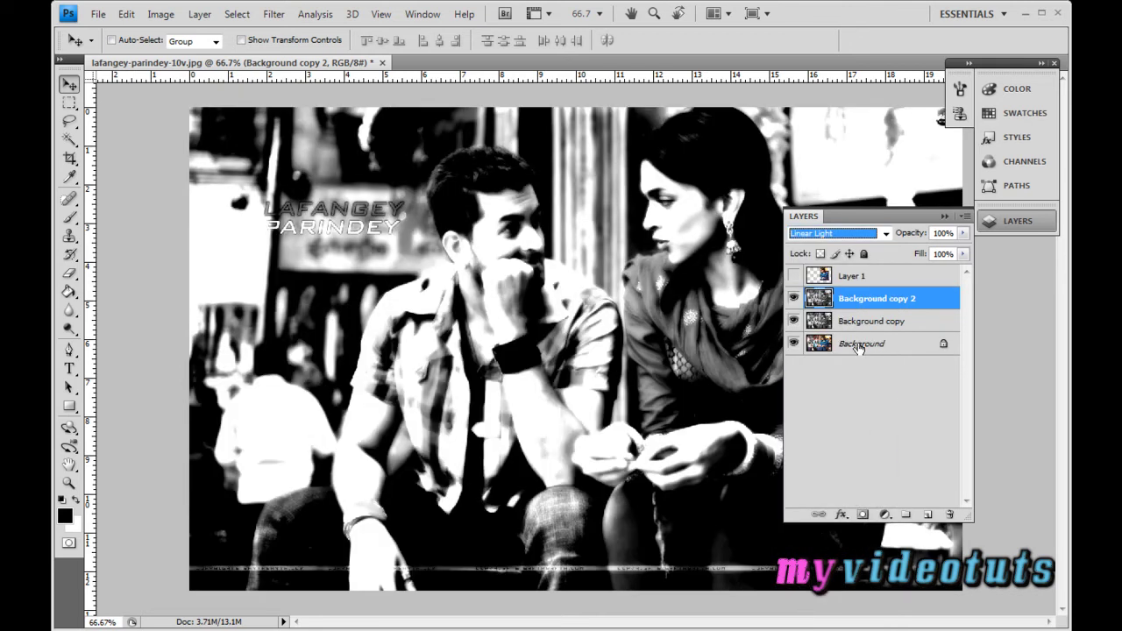
left_click(962, 234)
left_click_drag(964, 252, 914, 255)
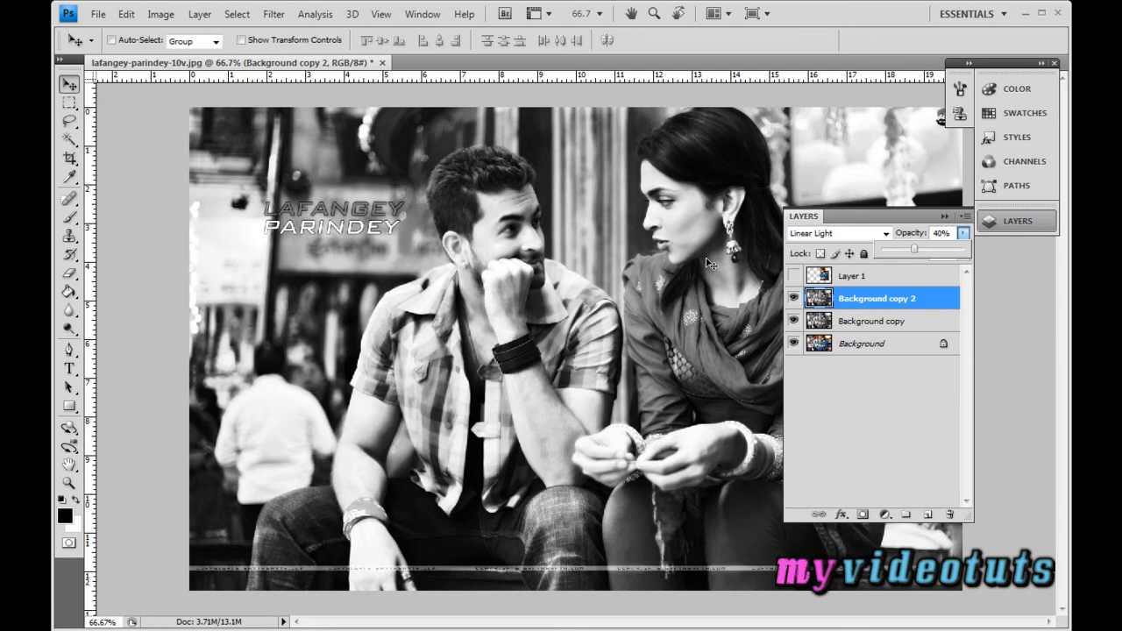
Create a new layer above Background copy 2 and set the foreground colour to light purple (H 294, S 43, B 93).
left_click(926, 516)
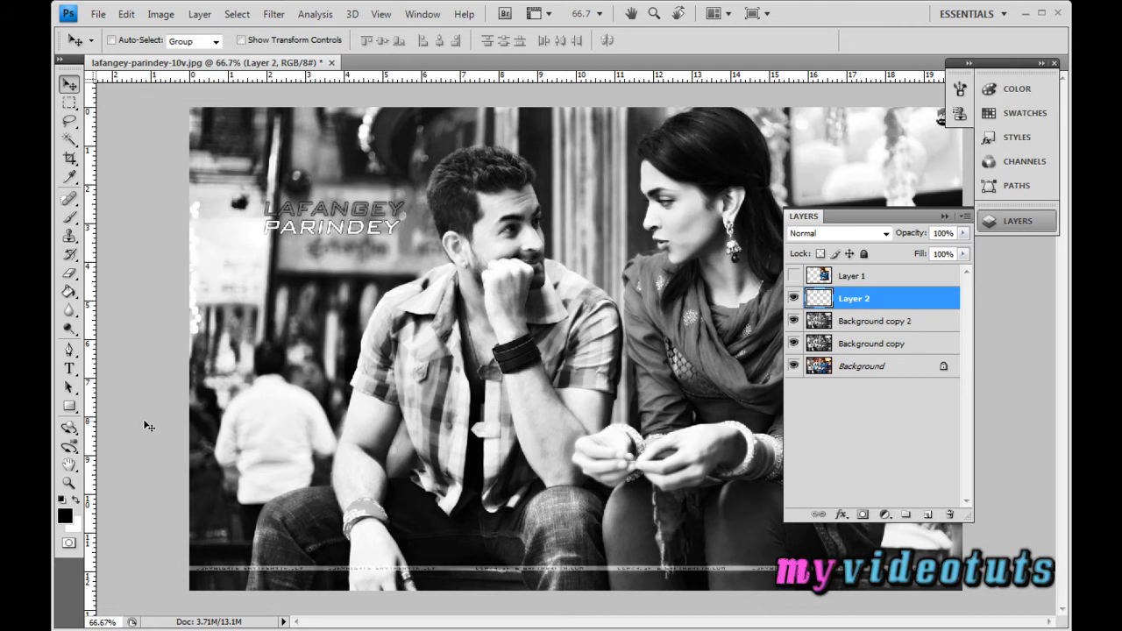
left_click(68, 517)
left_click(907, 486)
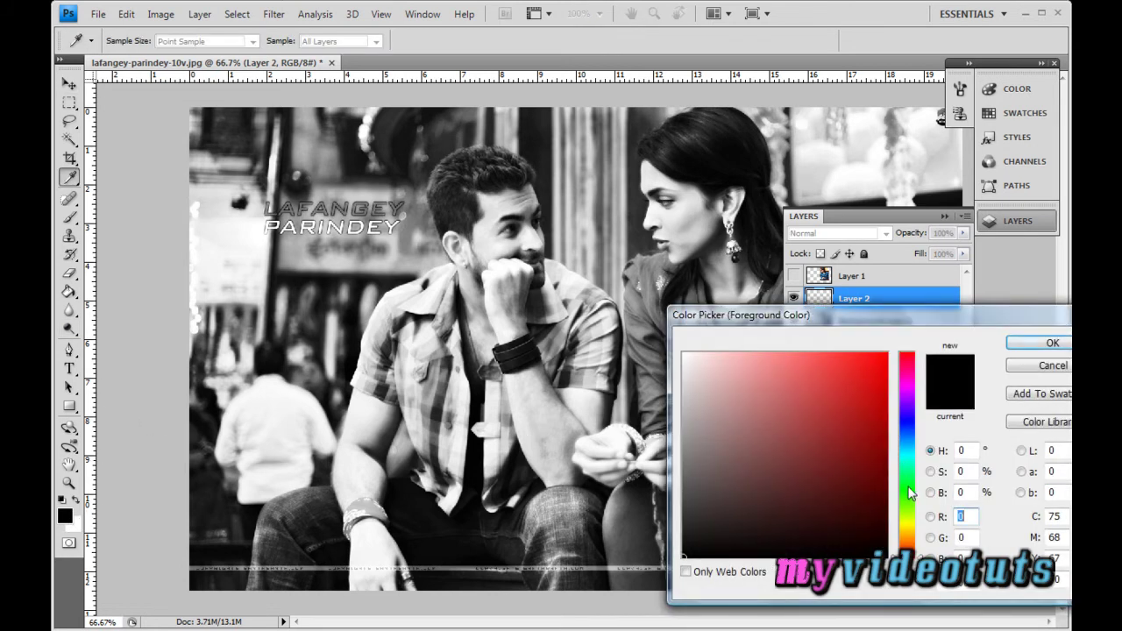
left_click(906, 416)
left_click(909, 391)
left_click_drag(838, 386, 770, 367)
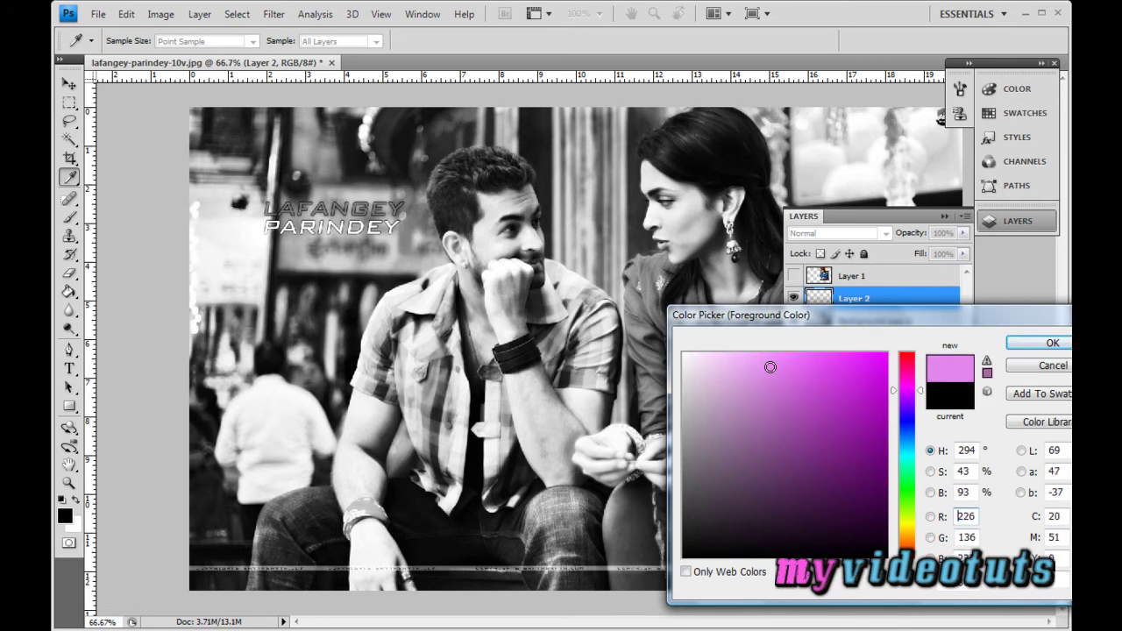
left_click(1051, 344)
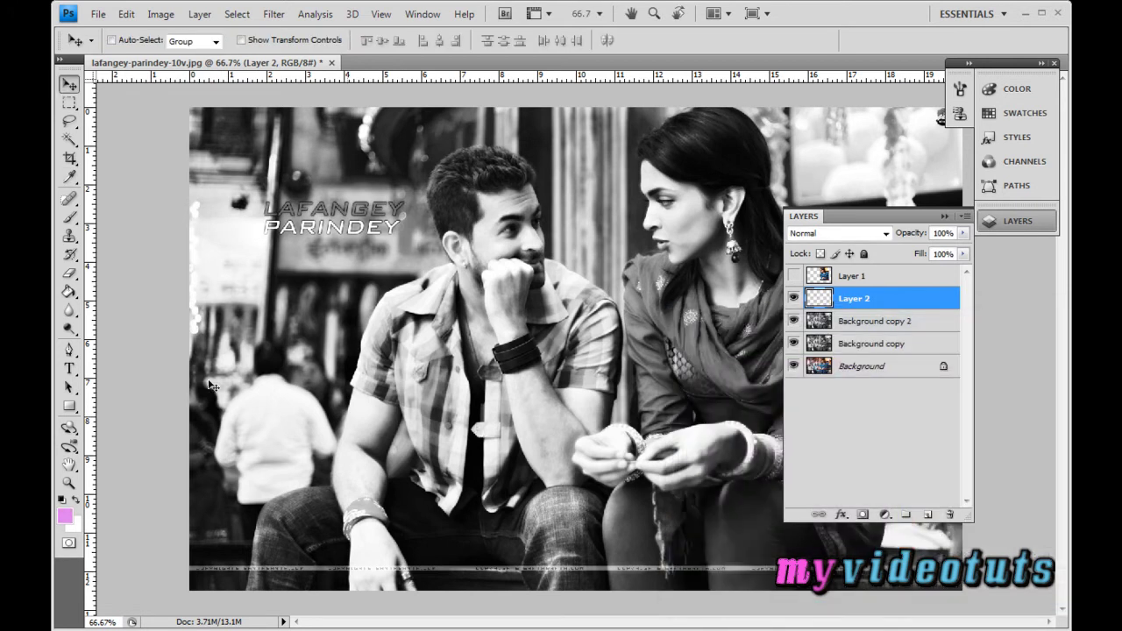
Fill the whole new layer with the light purple foreground colour using the Paint Bucket.
left_click(70, 293)
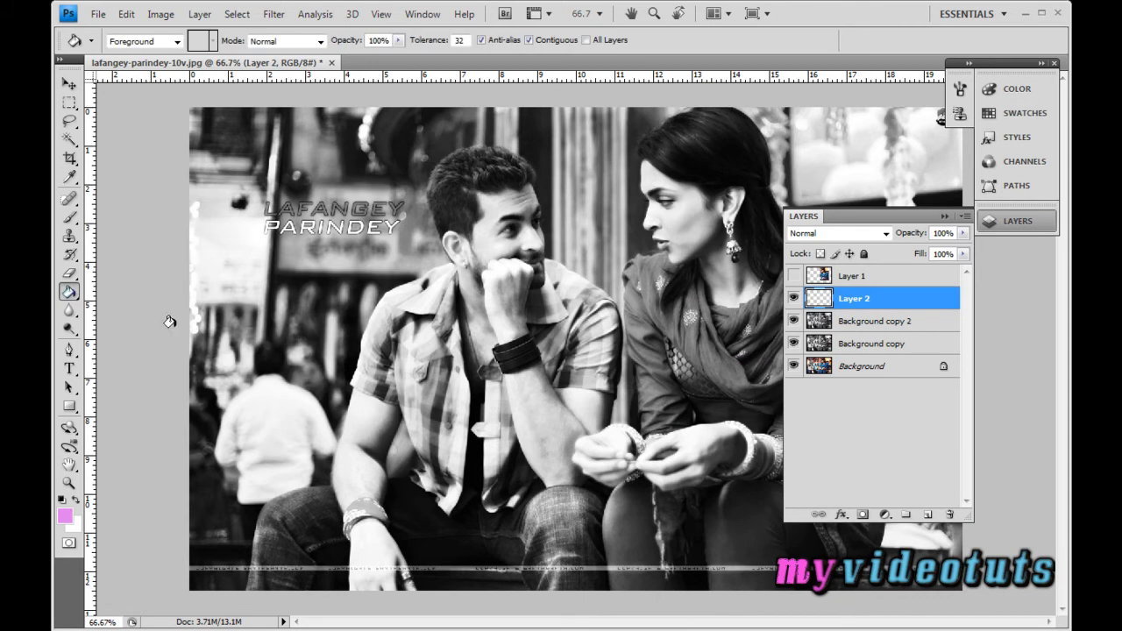
left_click(432, 253)
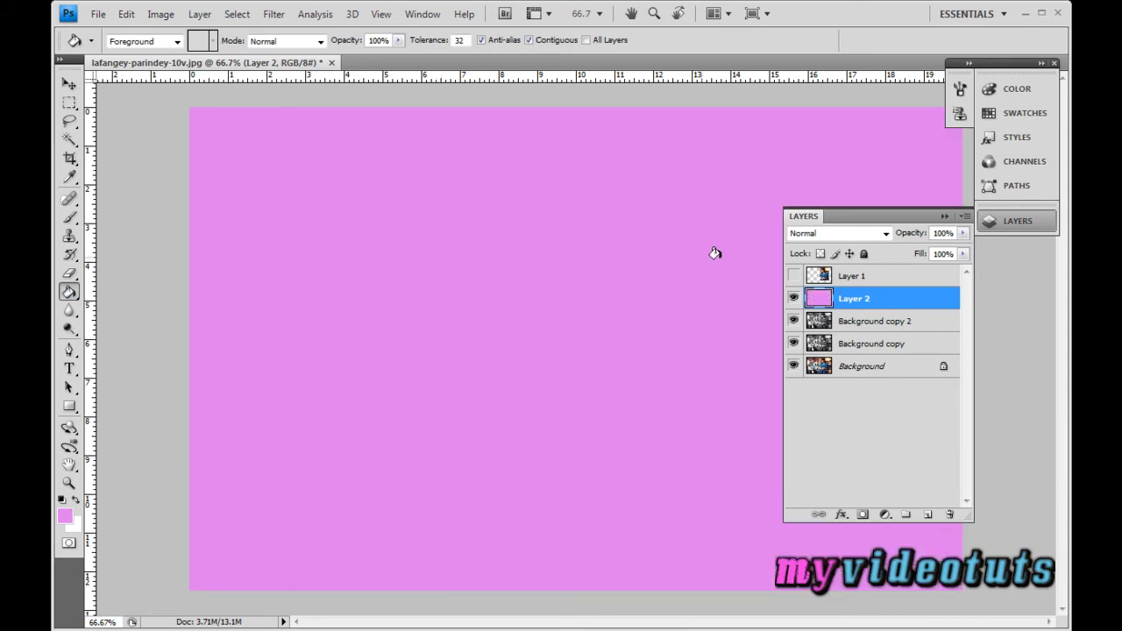
left_click(69, 84)
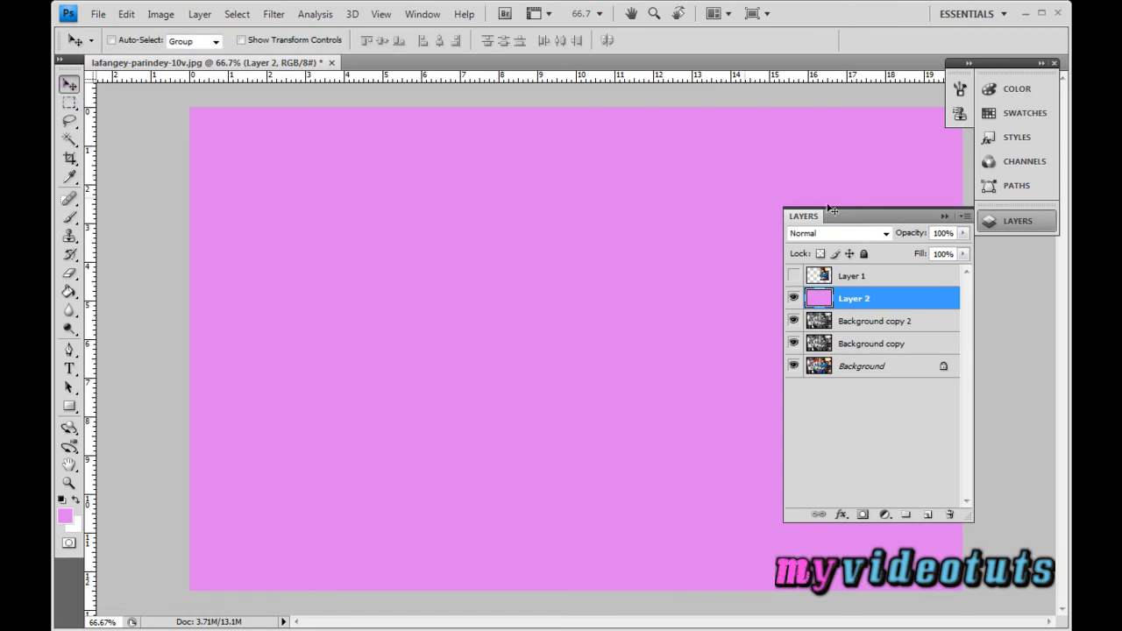
Set the purple layer's blend mode to Soft Light and its opacity to 66%.
left_click(886, 234)
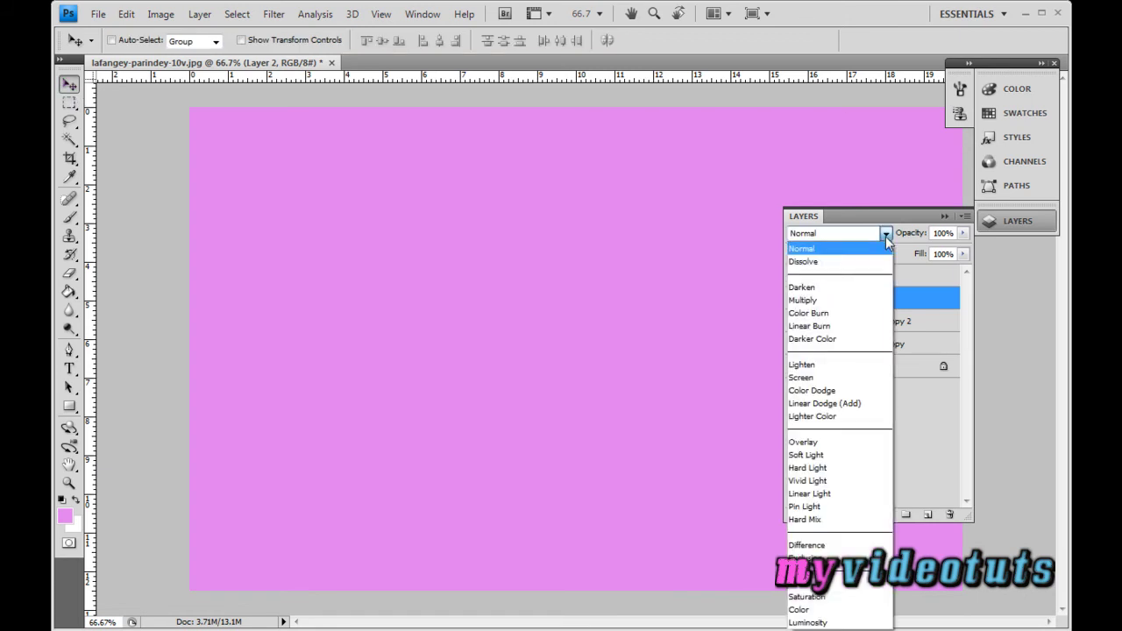
left_click(844, 455)
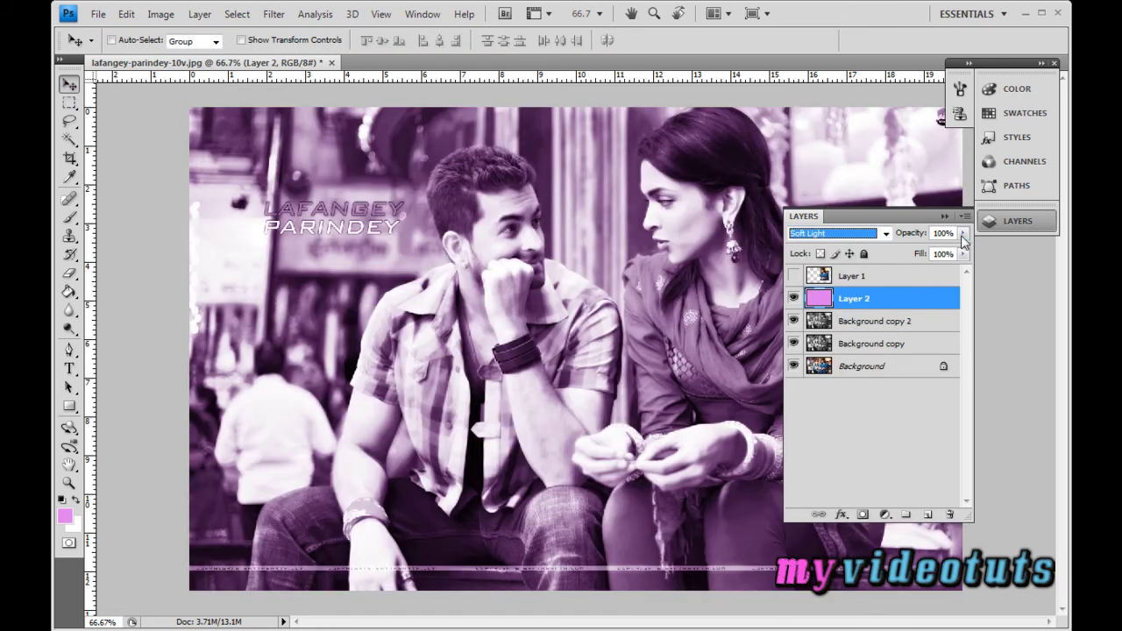
left_click(963, 233)
left_click_drag(963, 252, 928, 254)
left_click(963, 233)
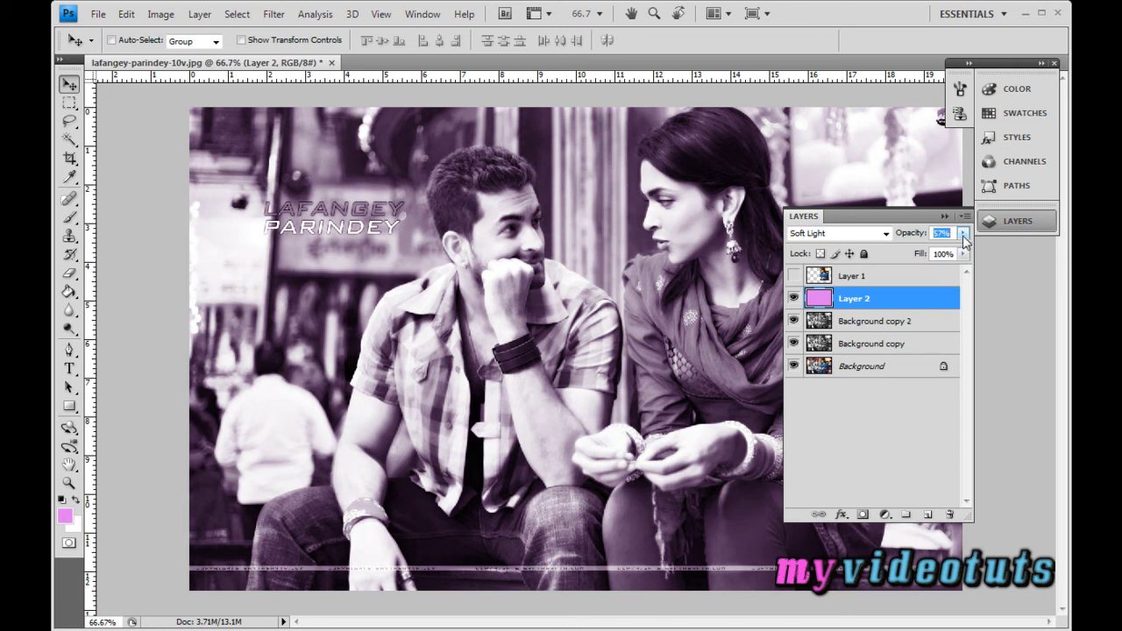
left_click(964, 234)
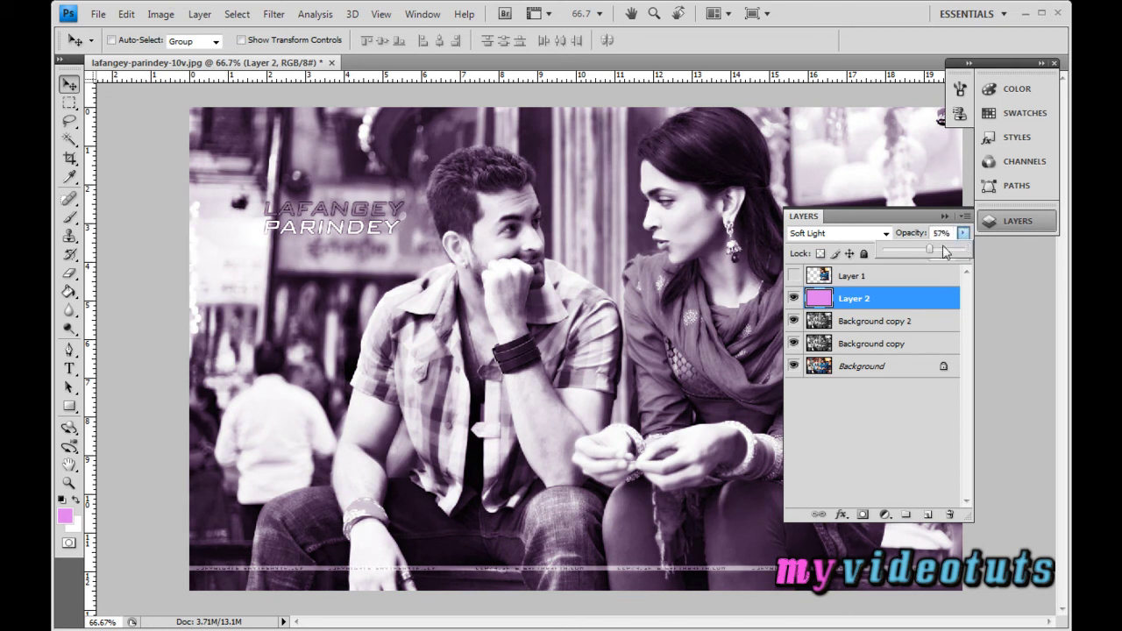
left_click_drag(933, 249, 939, 253)
left_click(962, 234)
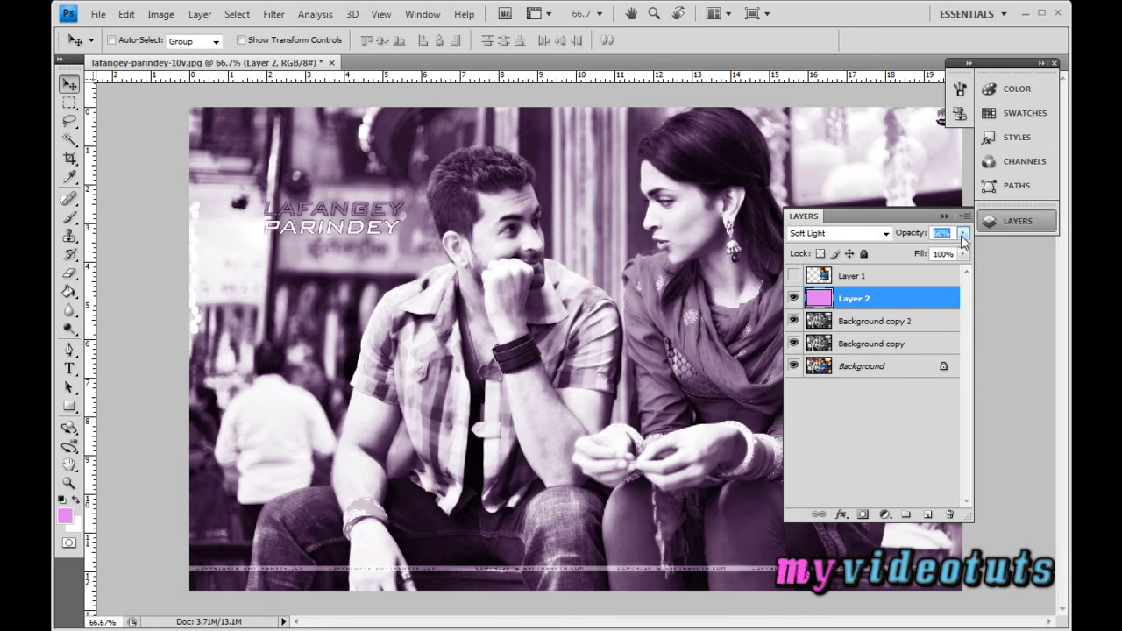
left_click(952, 235)
Try Merge Visible with Layer 2 and both background copies selected, and undo the merge.
left_click(888, 321, "shift")
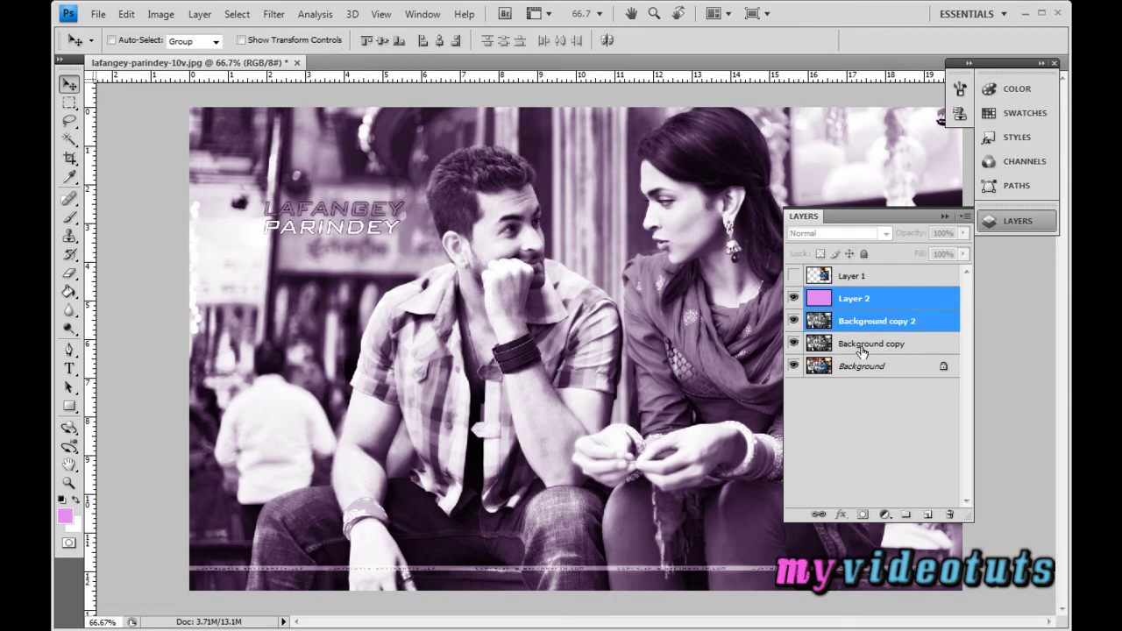
left_click(894, 345, "shift")
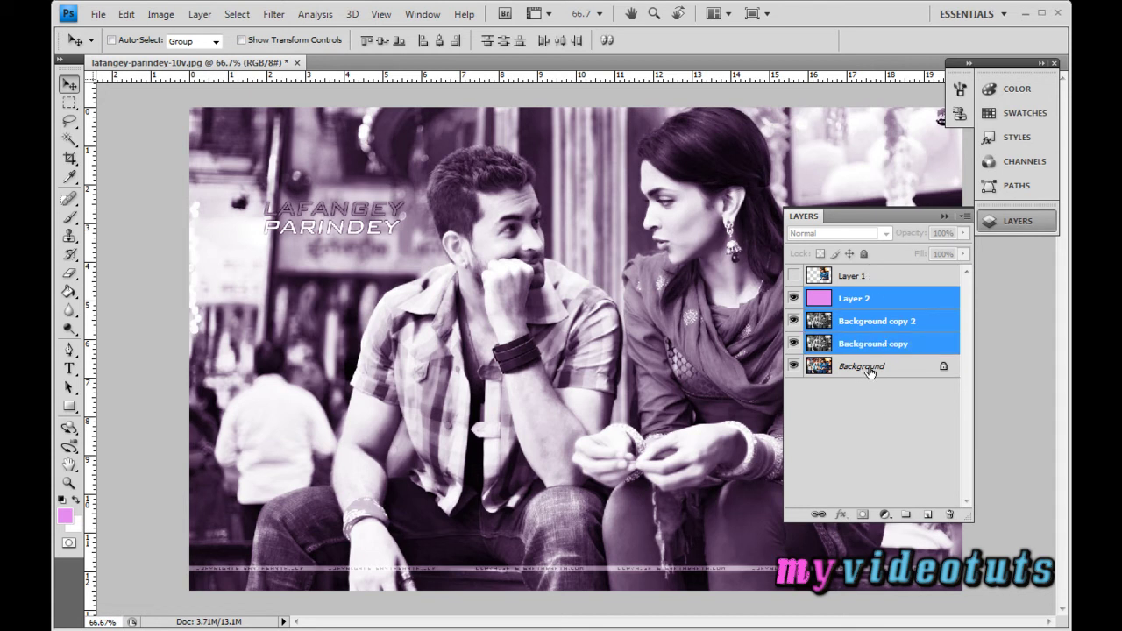
right_click(877, 301)
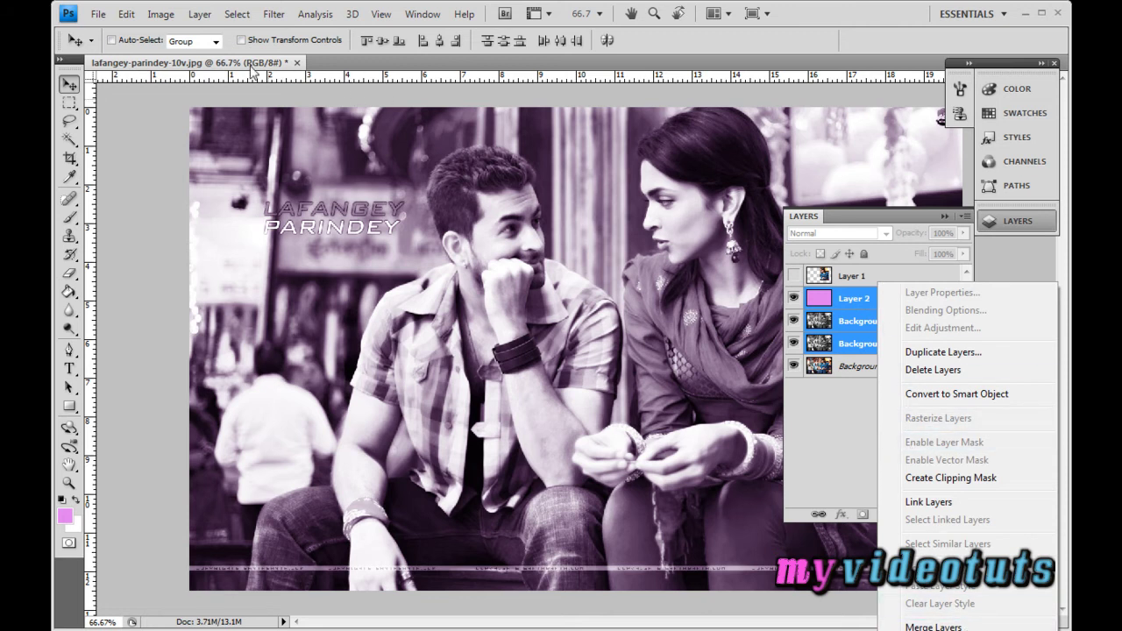
left_click(200, 15)
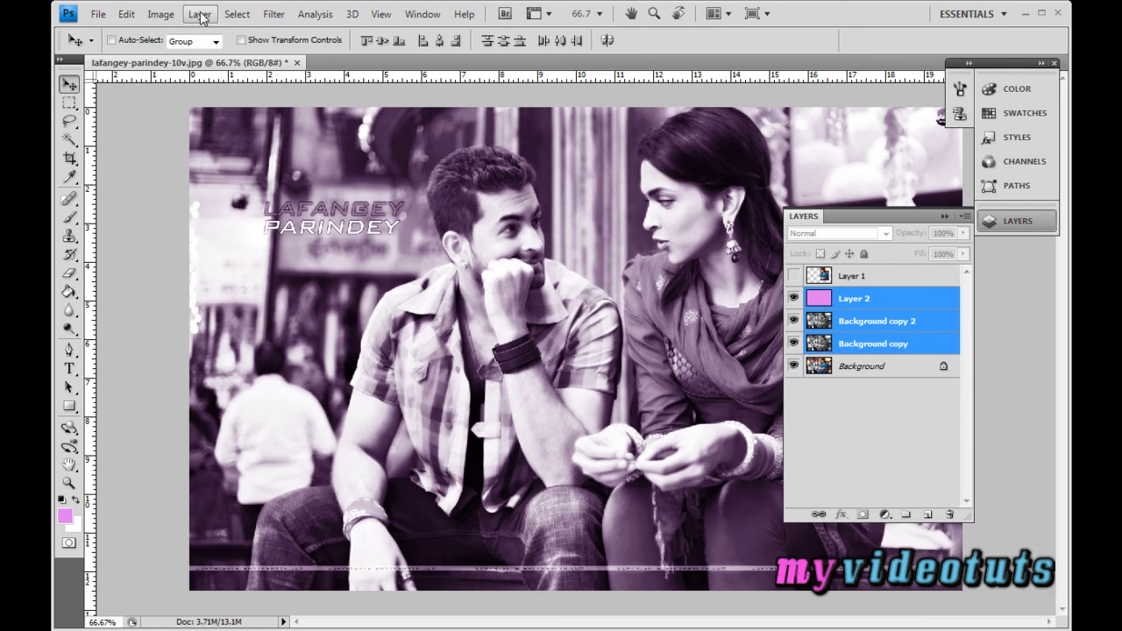
left_click(200, 16)
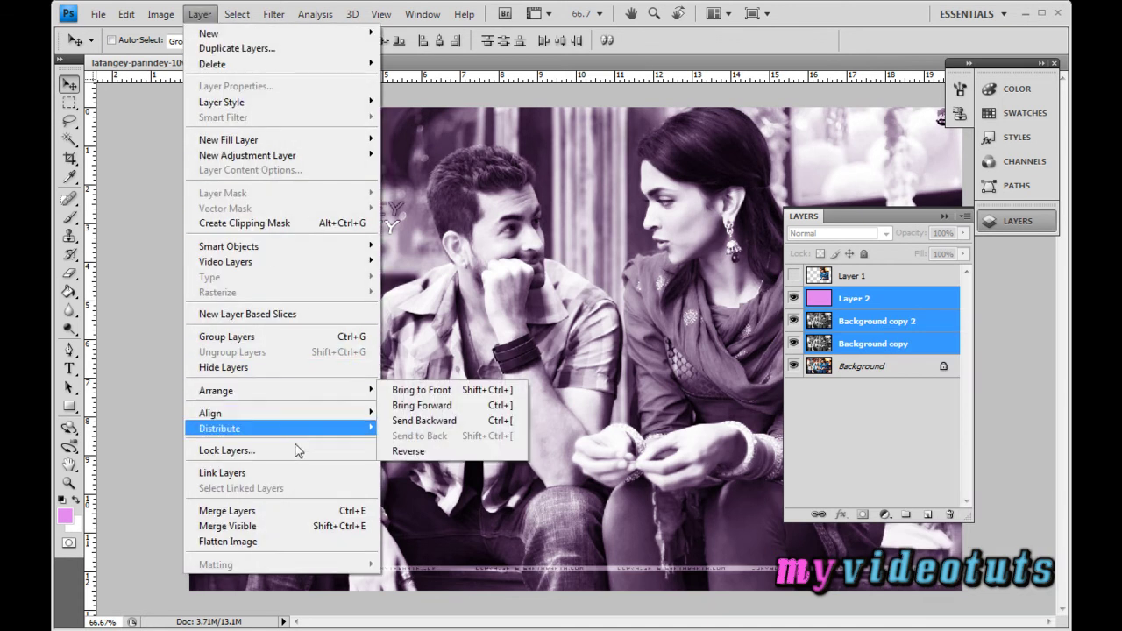
left_click(315, 526)
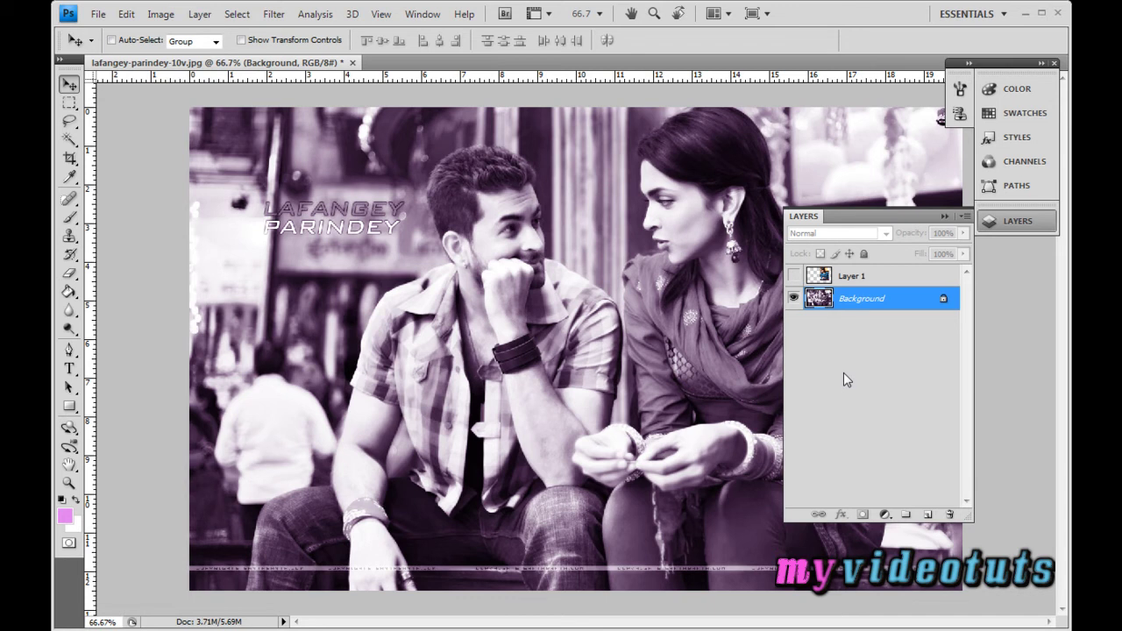
left_click(136, 17)
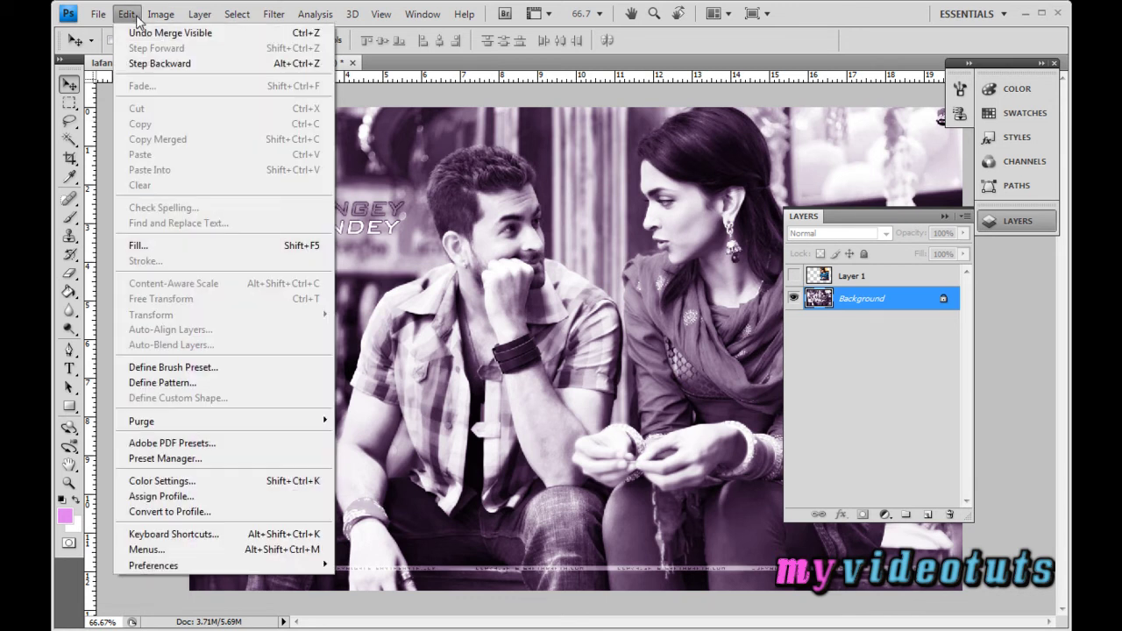
left_click(155, 63)
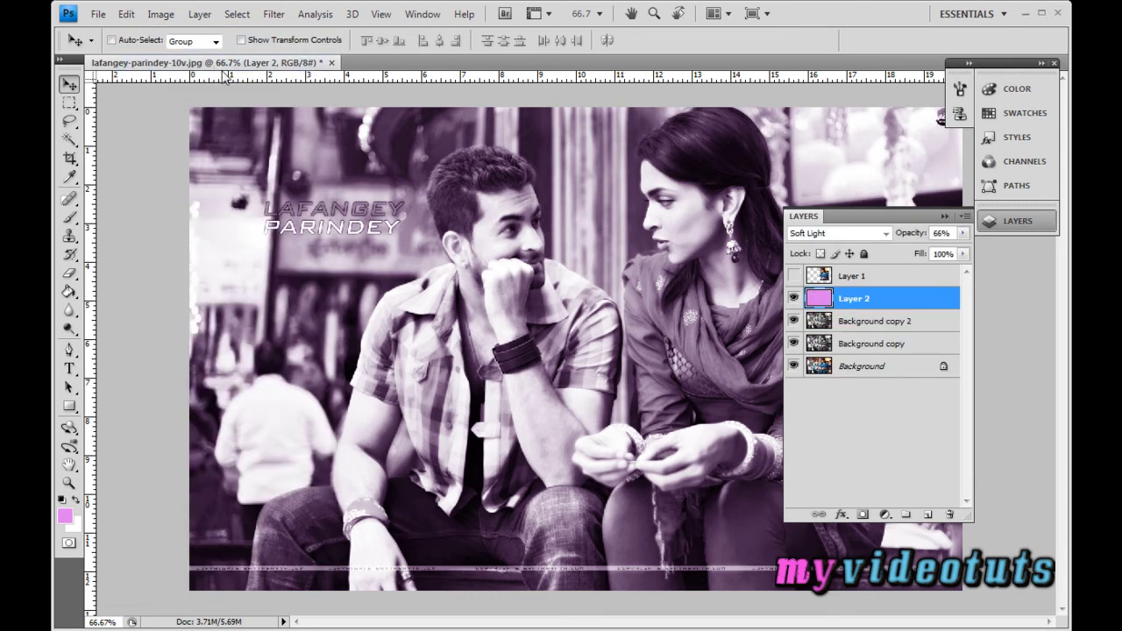
Try merging Layer 2 down into Background copy 2, and undo the merge.
left_click(200, 15)
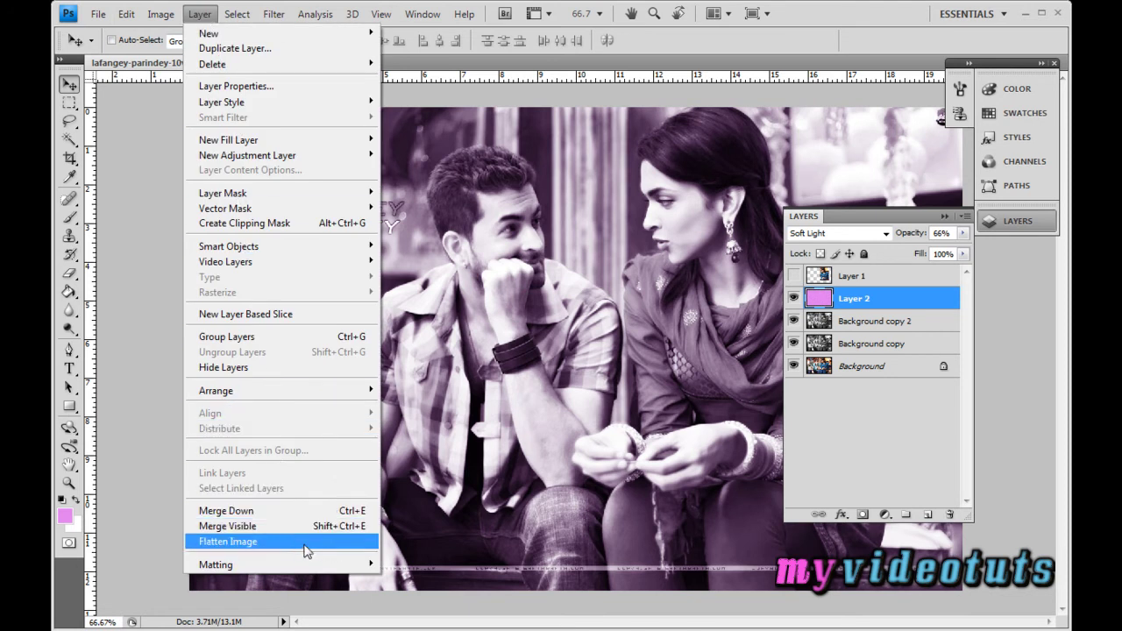
left_click(226, 512)
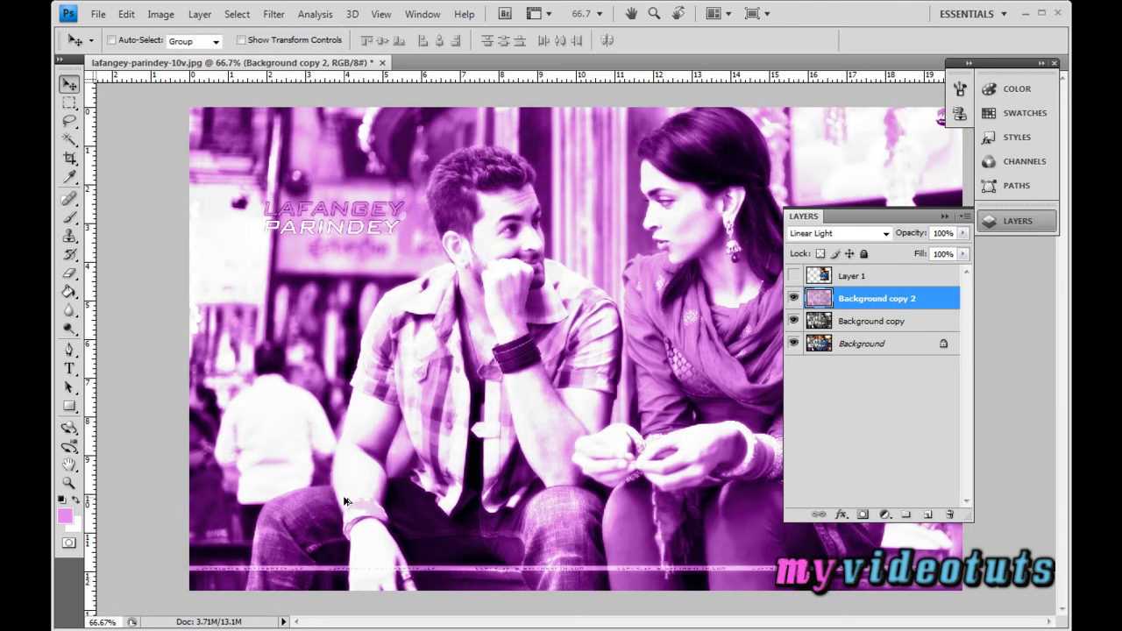
key("ctrl+z")
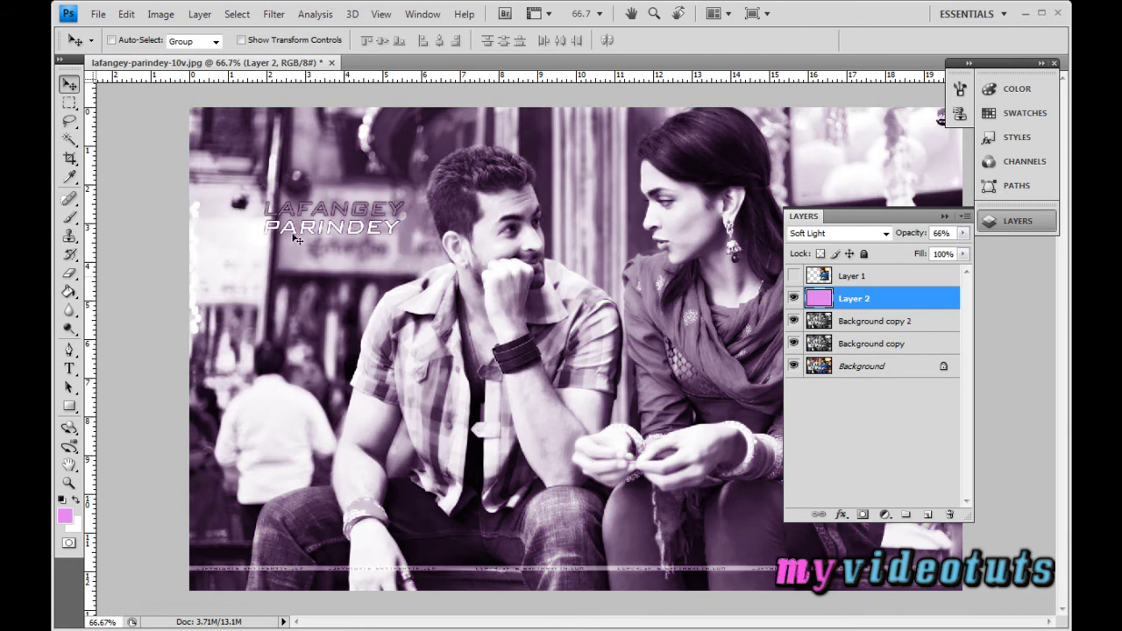
Merge Layer 2, Background copy 2 and Background copy into a single layer, leaving out the original Background.
left_click(883, 321, "shift")
left_click(896, 347, "shift")
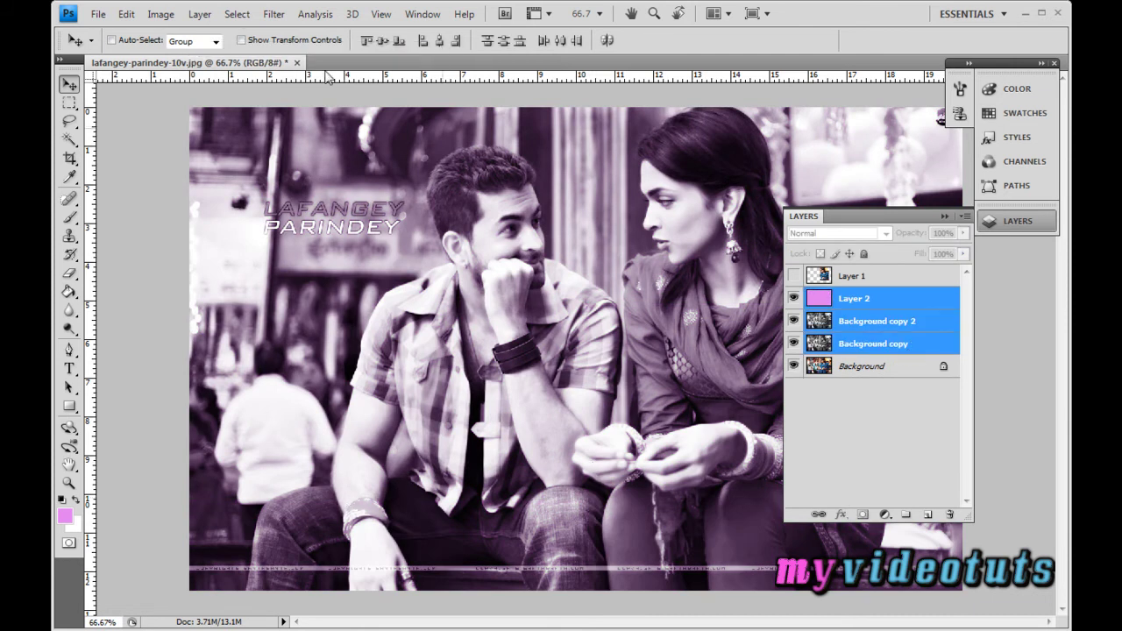
left_click(173, 17)
mouse_move(200, 14)
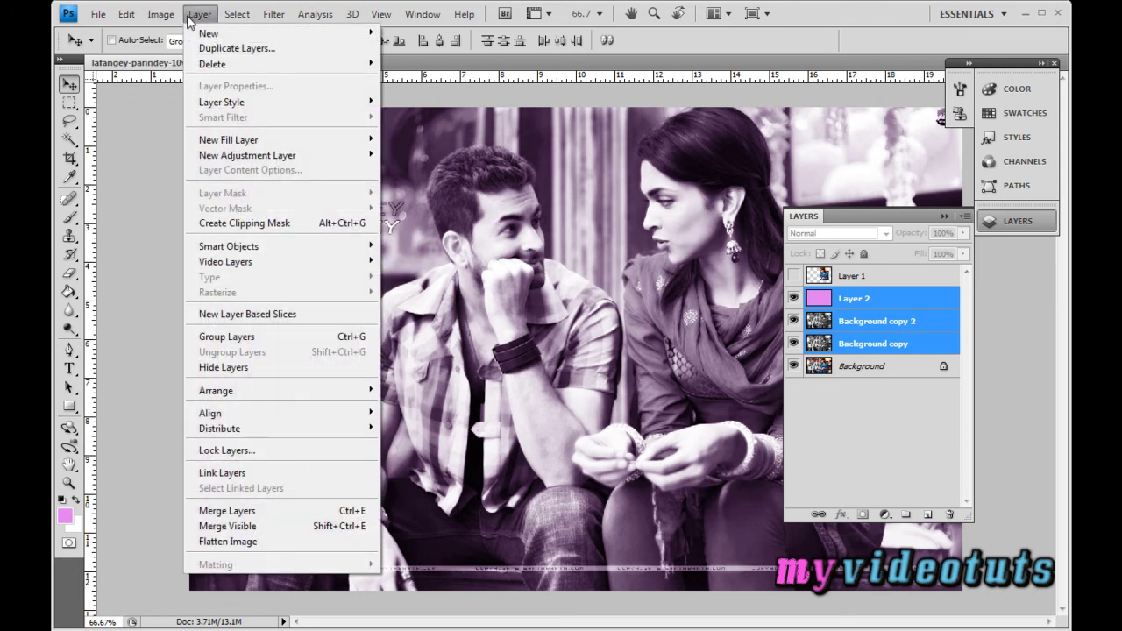
left_click(263, 512)
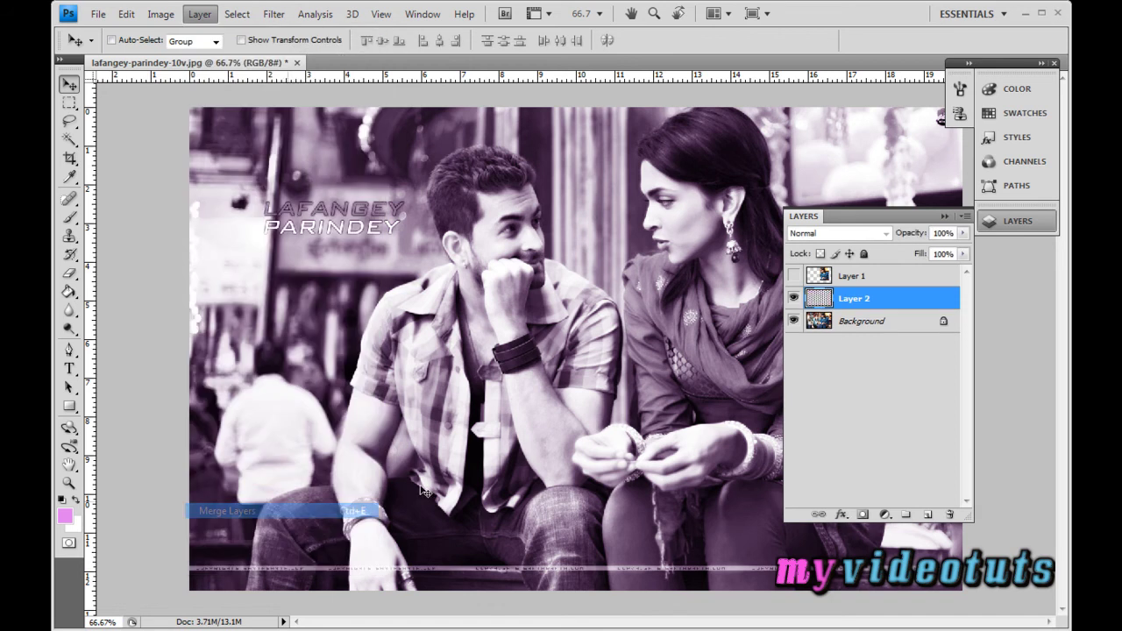
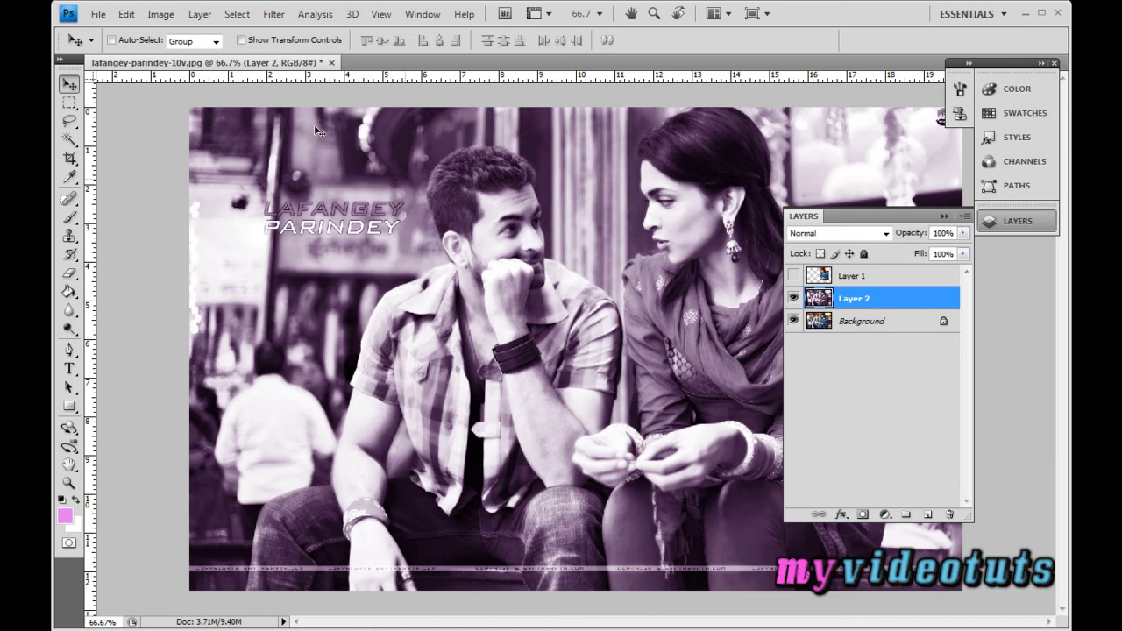
Apply a Levels adjustment to the merged layer with RGB input levels of 15, 1.18 and 212.
left_click(174, 16)
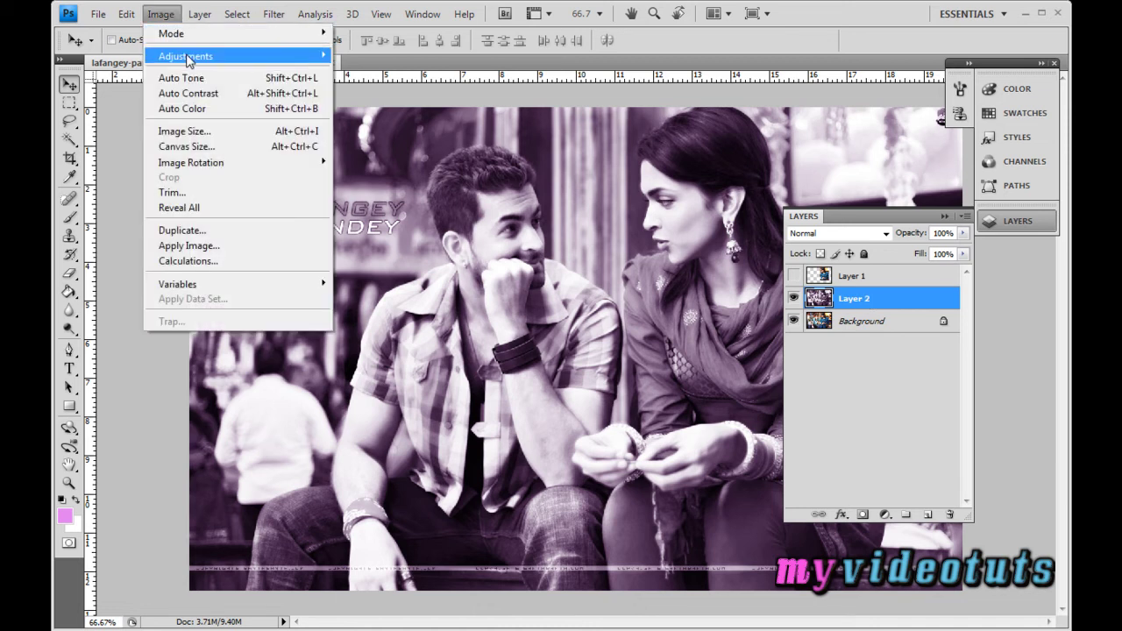
mouse_move(189, 58)
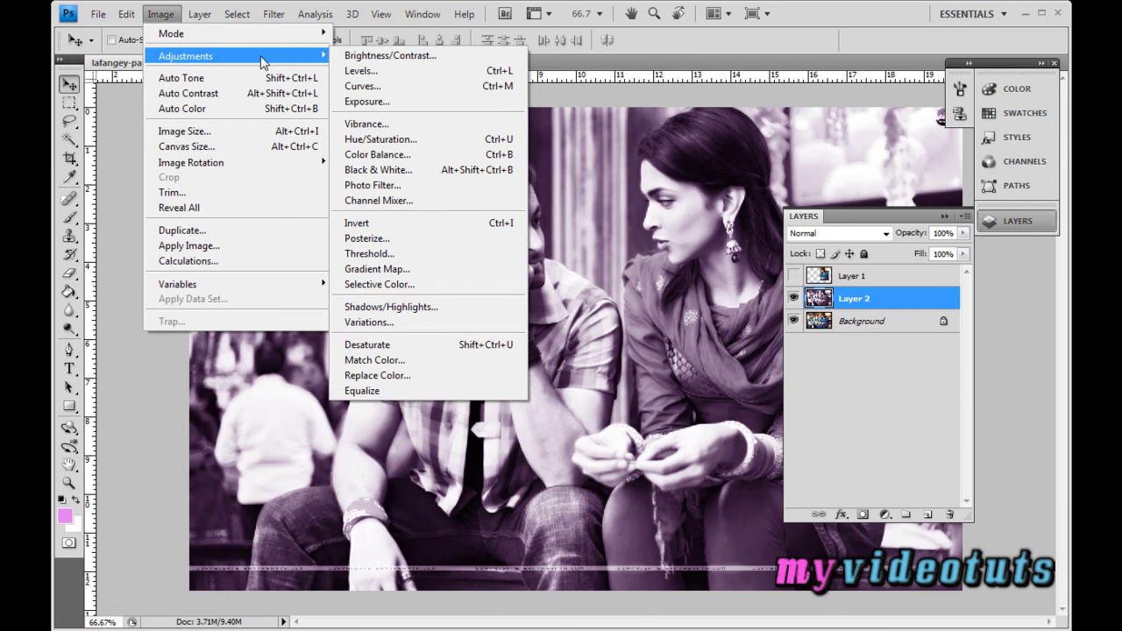
left_click(386, 70)
left_click_drag(281, 233, 315, 227)
left_click(243, 423)
left_click_drag(243, 422, 222, 424)
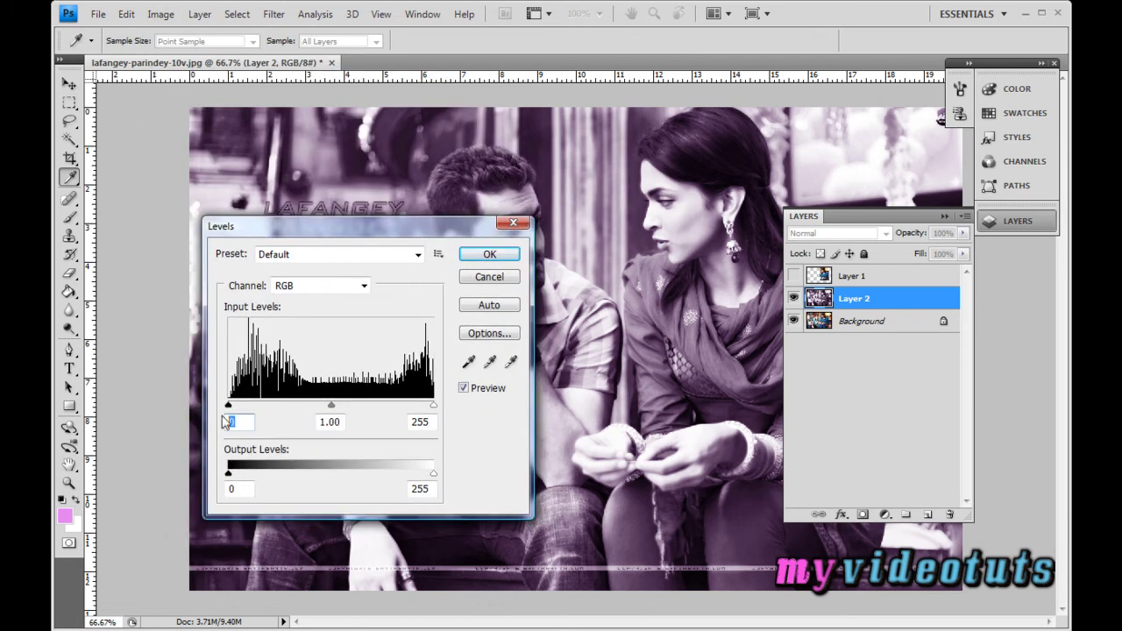
type("15")
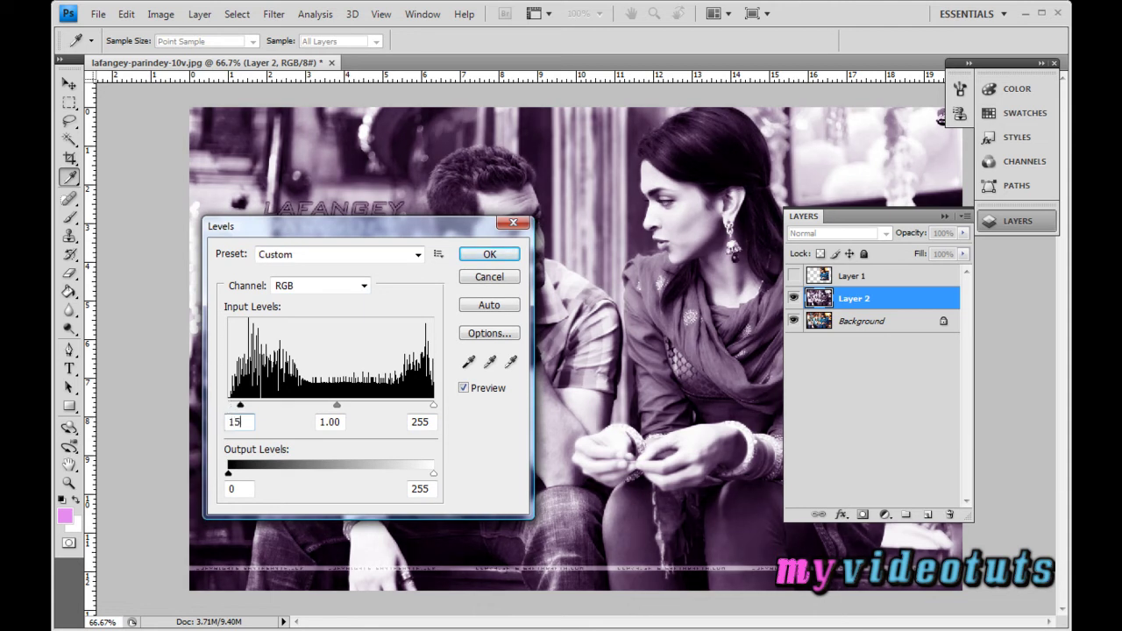
left_click_drag(342, 425, 325, 424)
left_click(343, 422)
type("18")
left_click_drag(441, 426, 407, 421)
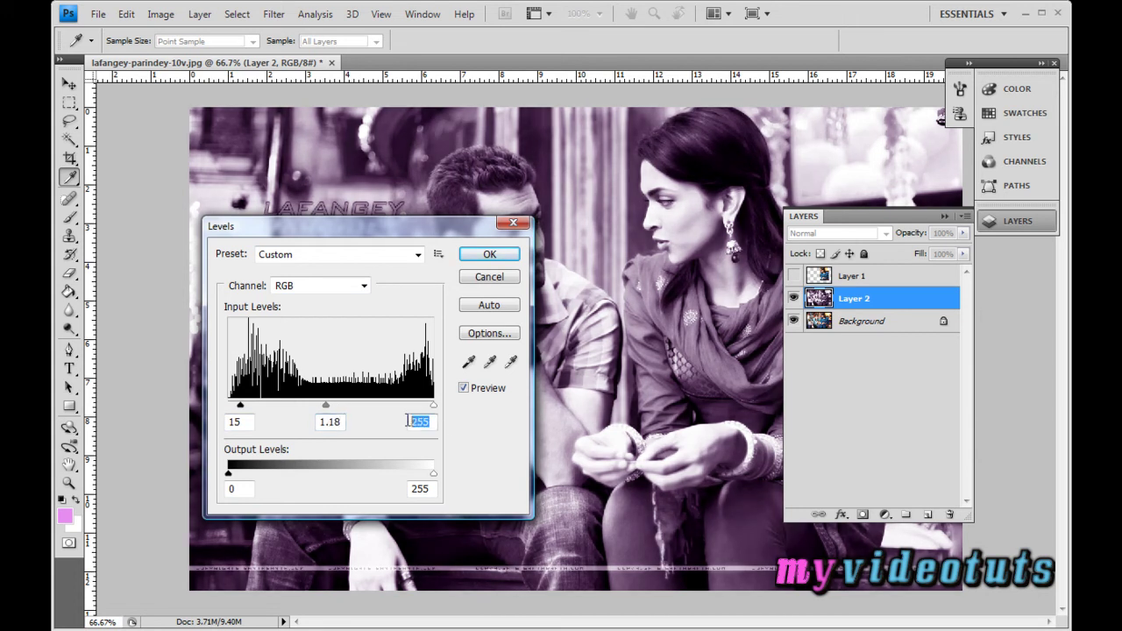
type("212")
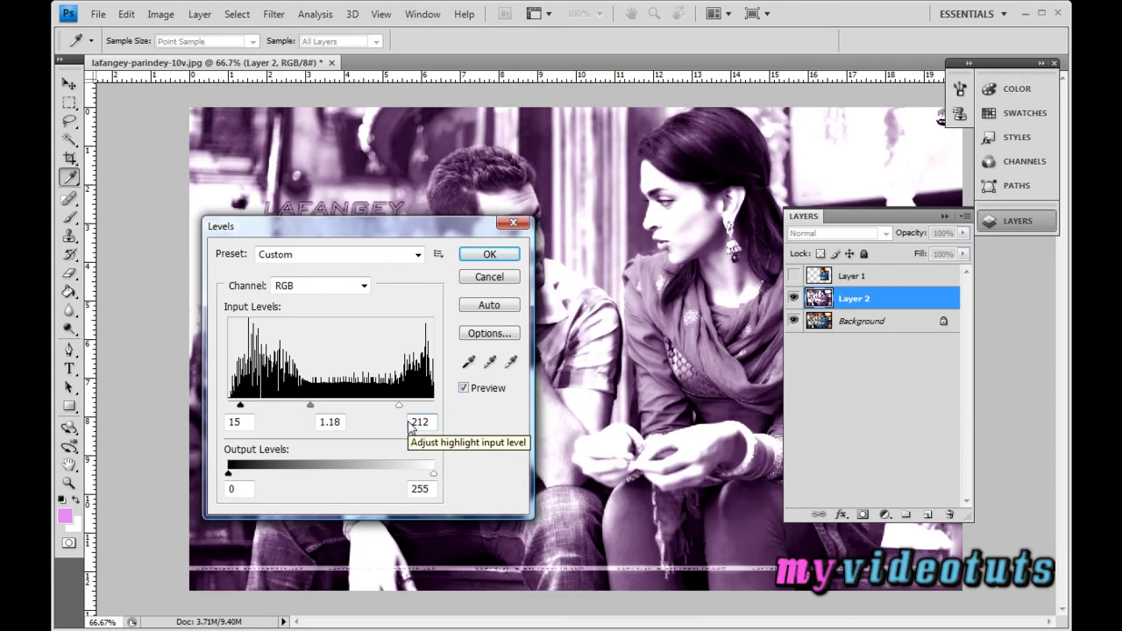
left_click(490, 254)
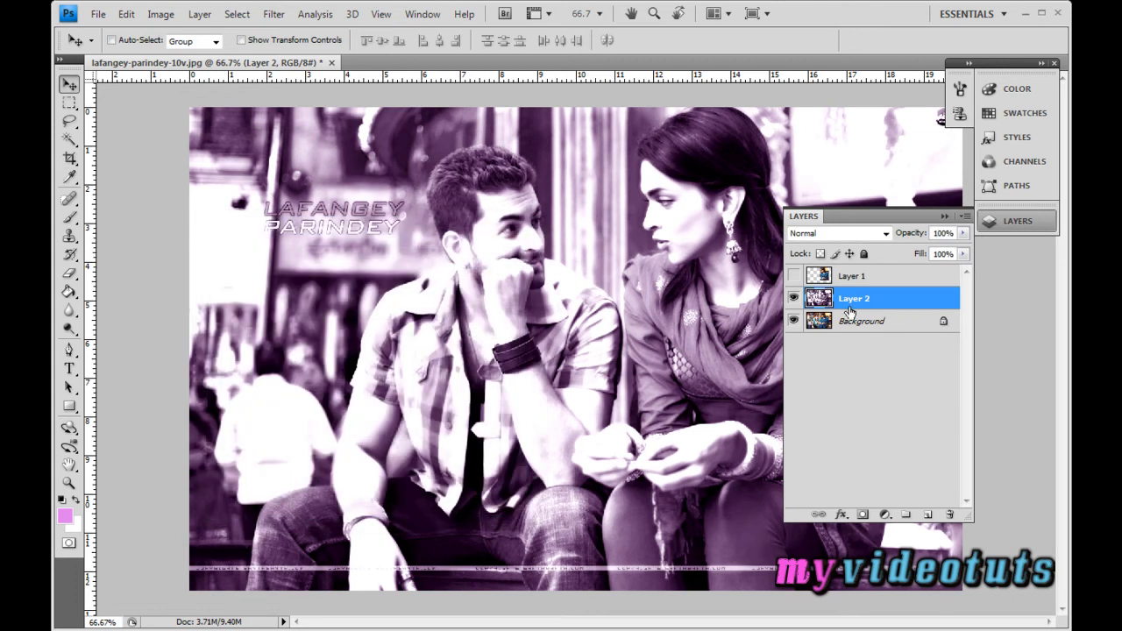
Apply the Diffuse Glow filter to Layer 2 with Graininess 1, Glow Amount 10 and Clear Amount 18.
left_click(274, 14)
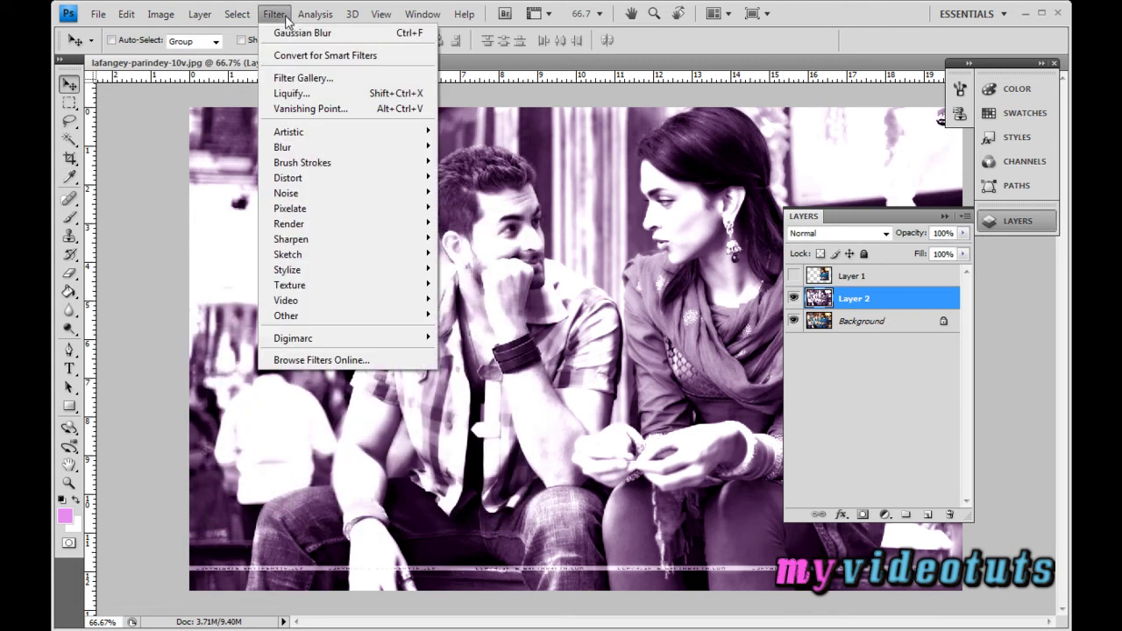
mouse_move(311, 178)
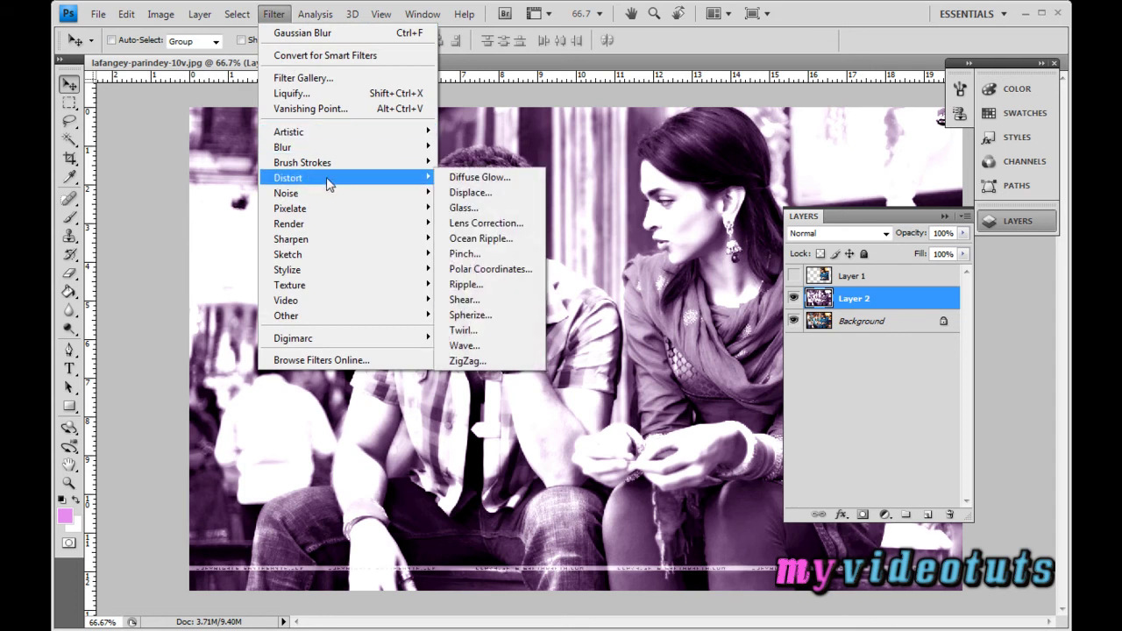
left_click(474, 177)
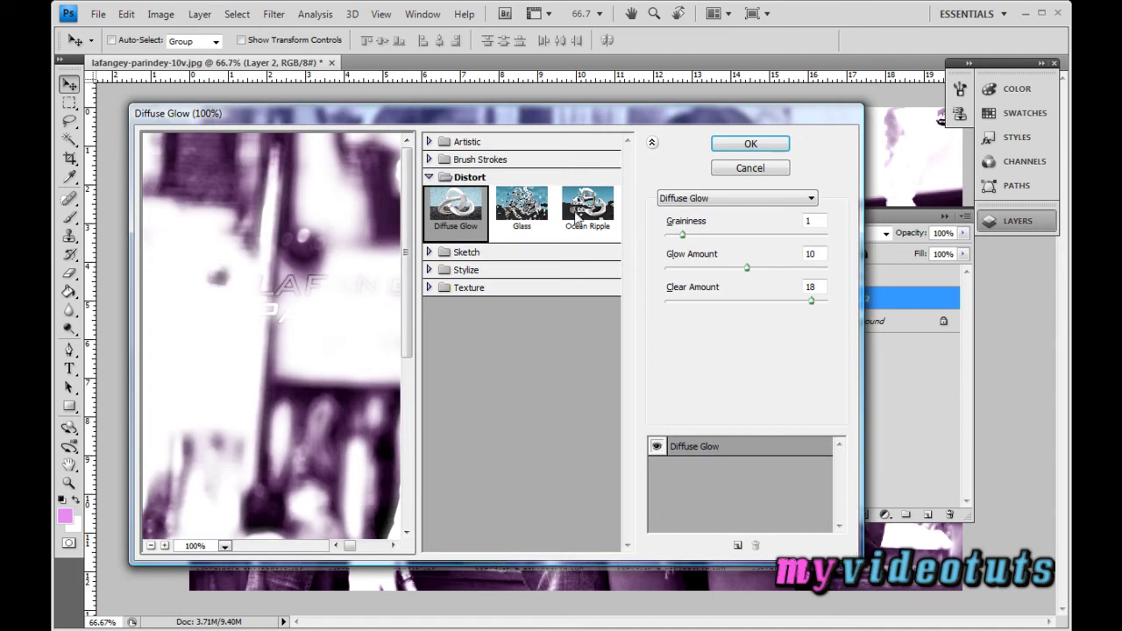
left_click_drag(552, 113, 609, 134)
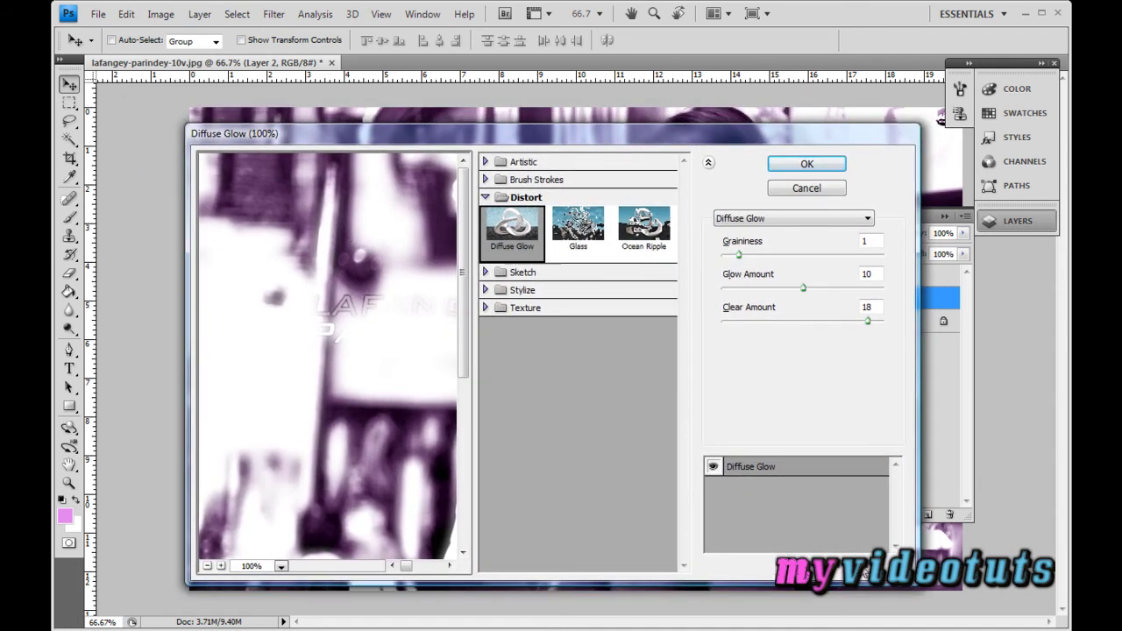
left_click_drag(706, 139, 624, 210)
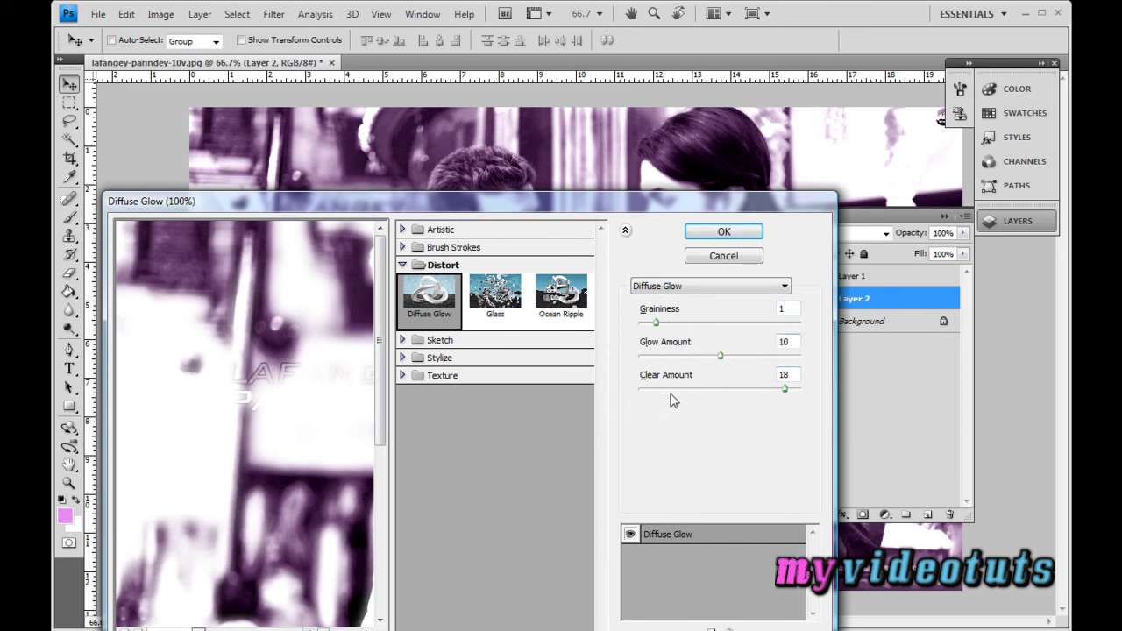
left_click(720, 233)
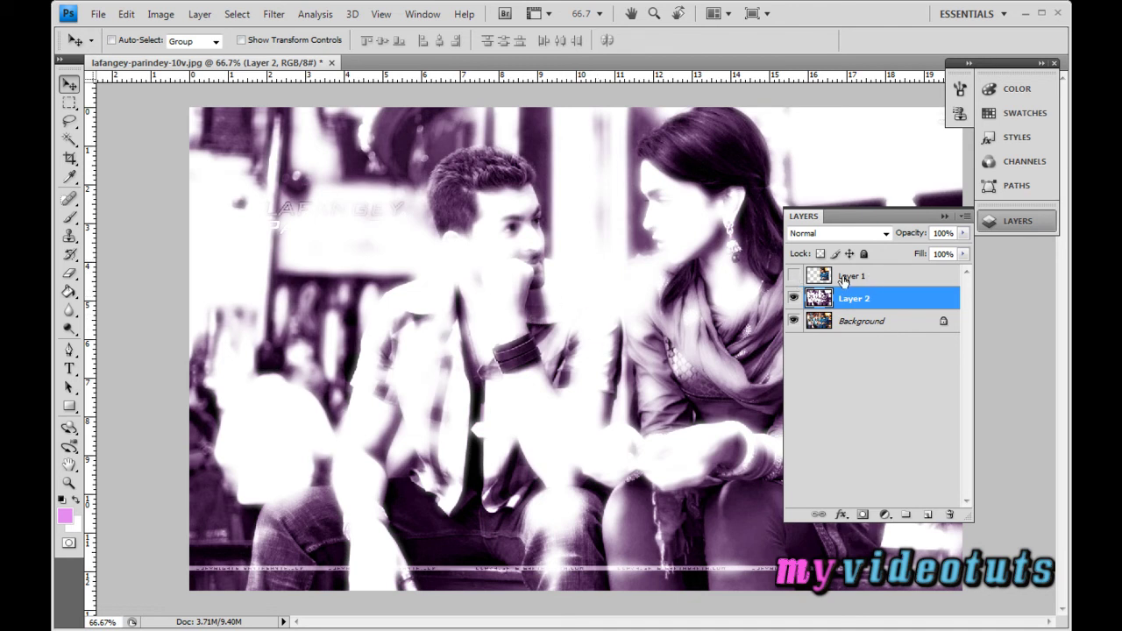
Make the hidden Layer 1 with the full-colour woman visible and select it.
left_click(794, 277)
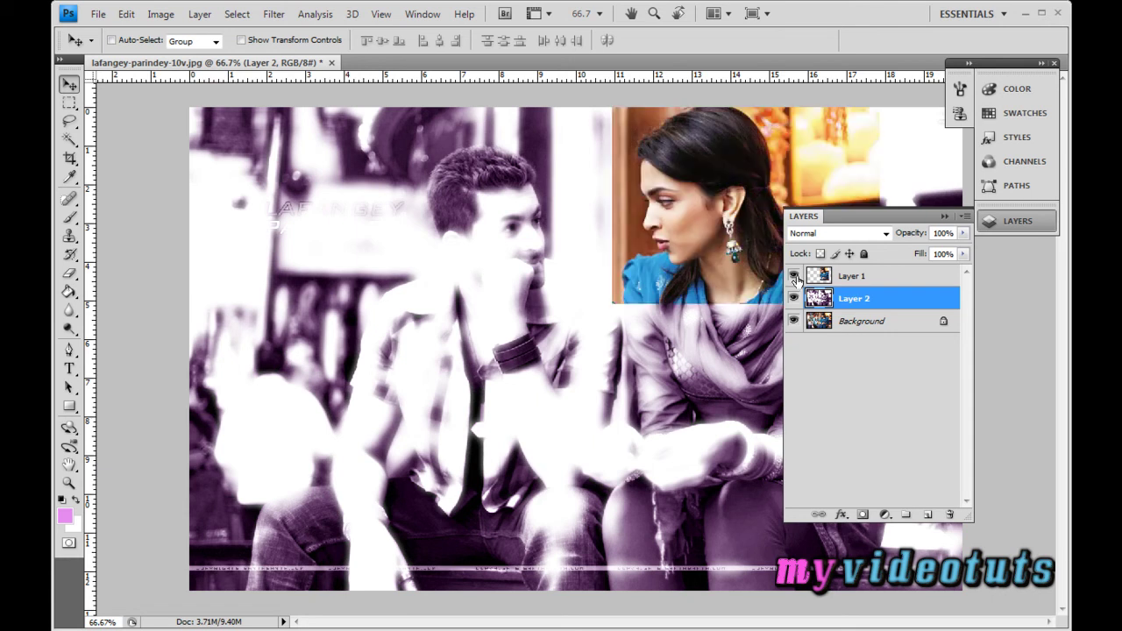
left_click(858, 282)
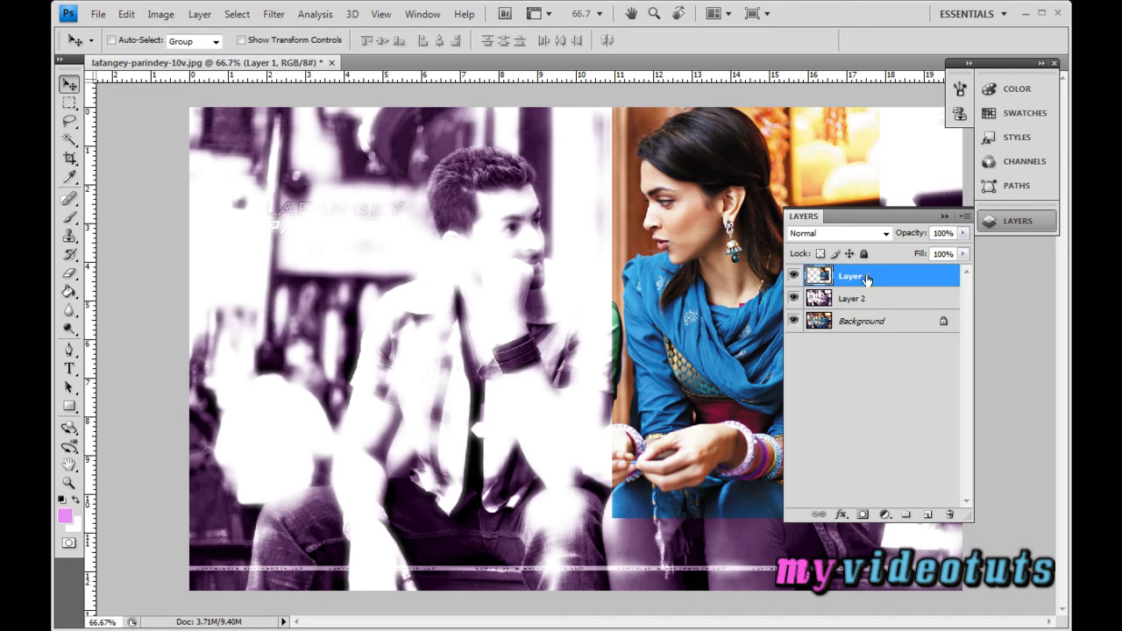
left_click(161, 13)
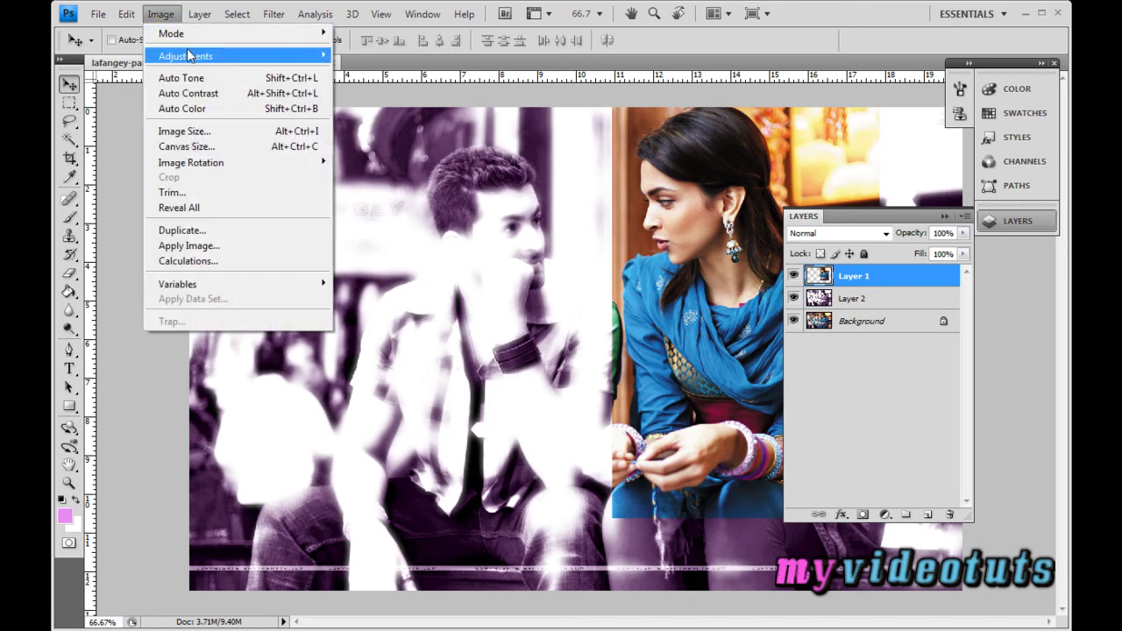
mouse_move(206, 55)
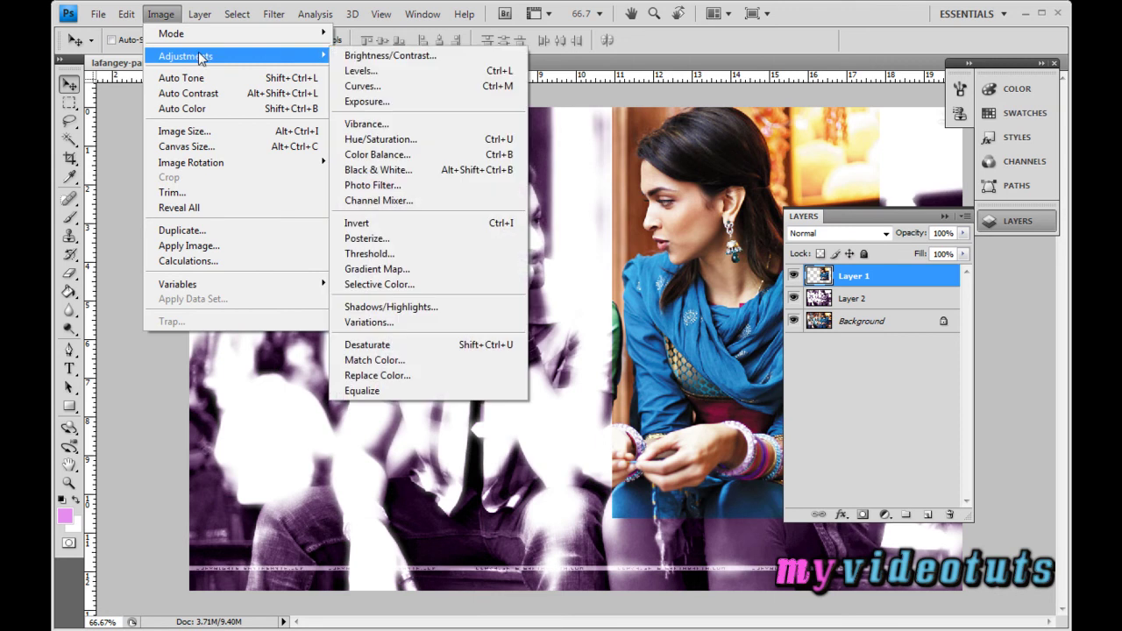
left_click(409, 60)
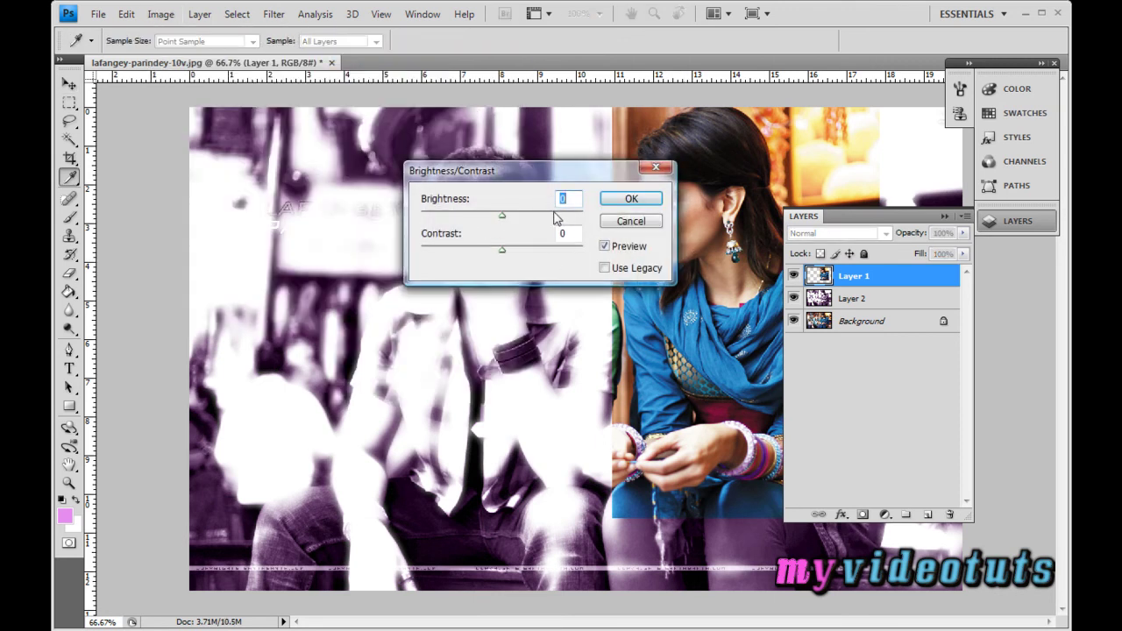
left_click_drag(549, 181, 483, 271)
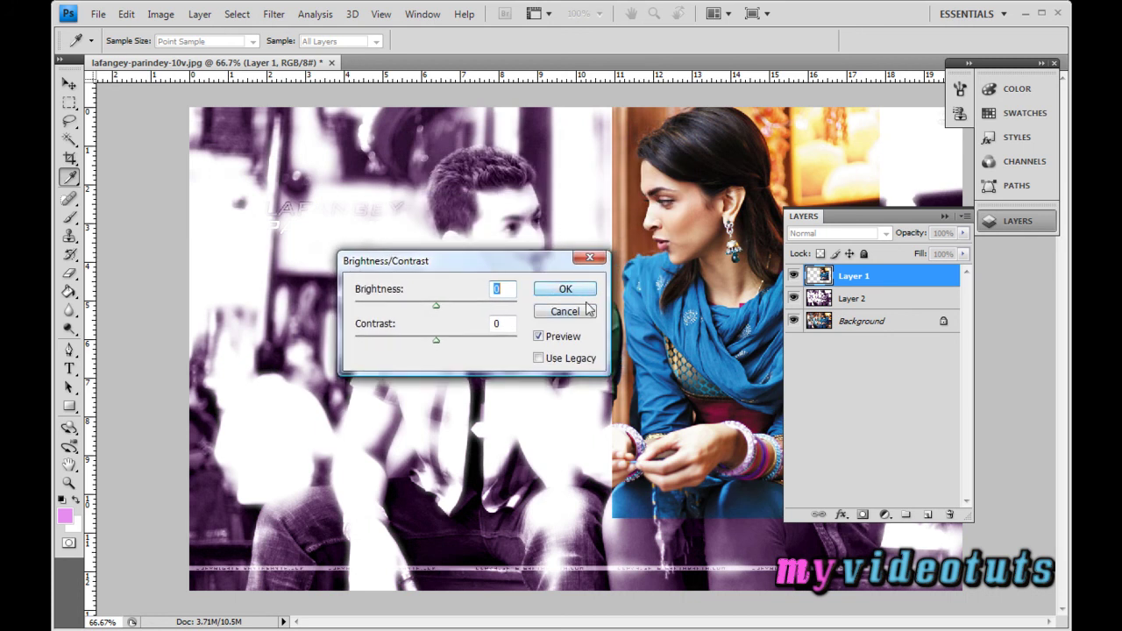
left_click(574, 311)
key("v")
Apply a Levels adjustment to Layer 1 with the RGB white input level at 242, and check the whole cutout.
left_click(161, 14)
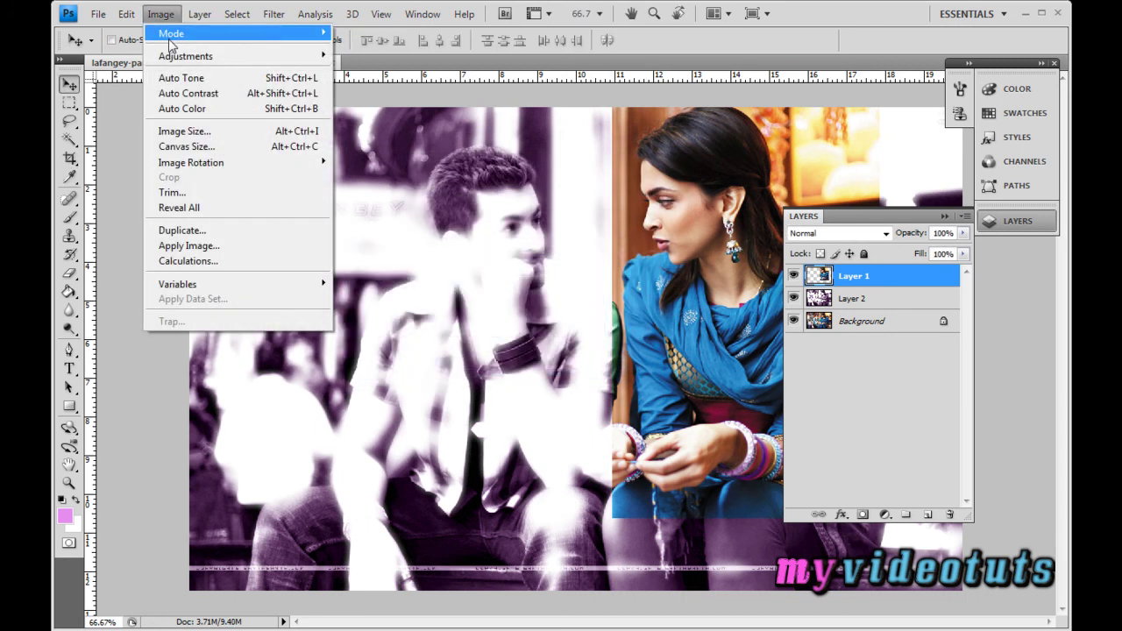
mouse_move(180, 56)
left_click(377, 71)
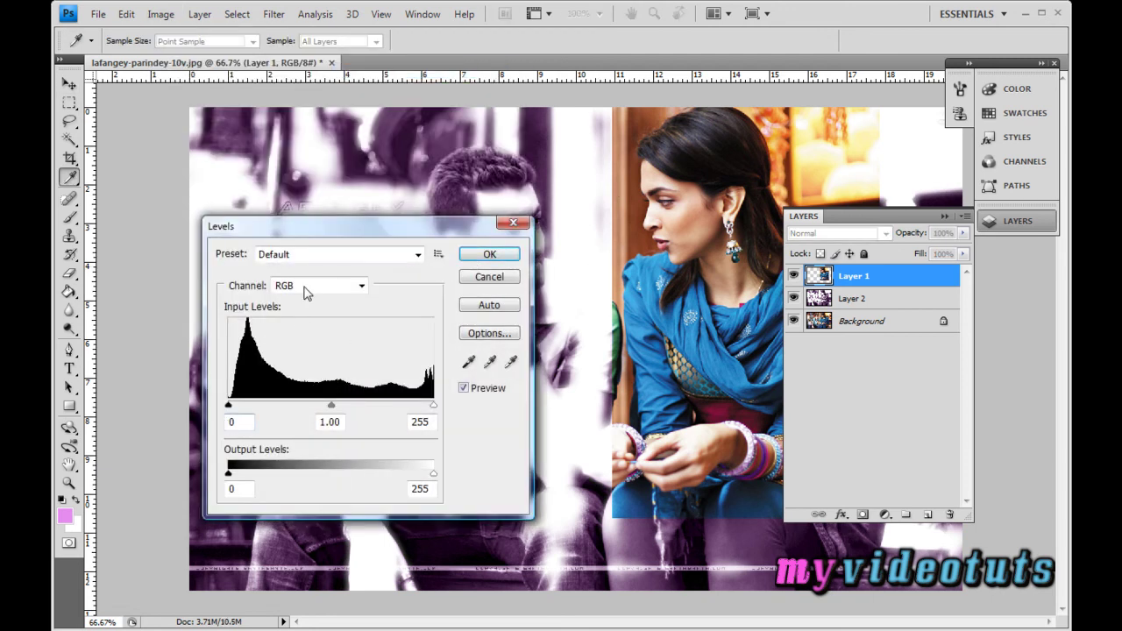
left_click_drag(321, 238, 323, 233)
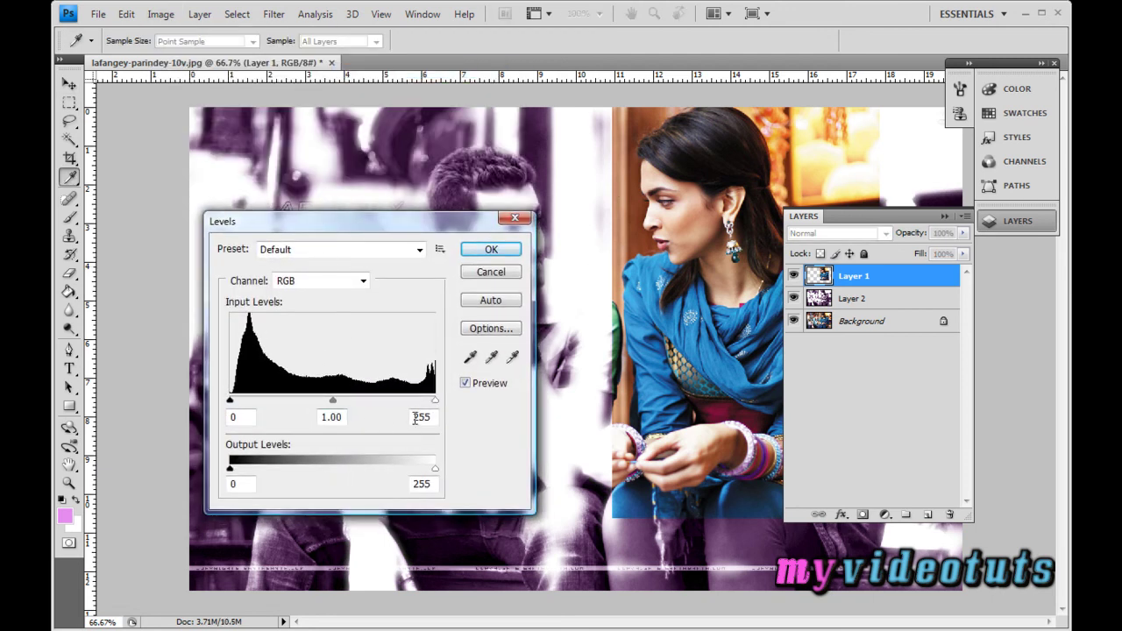
left_click_drag(431, 418, 406, 420)
type("180")
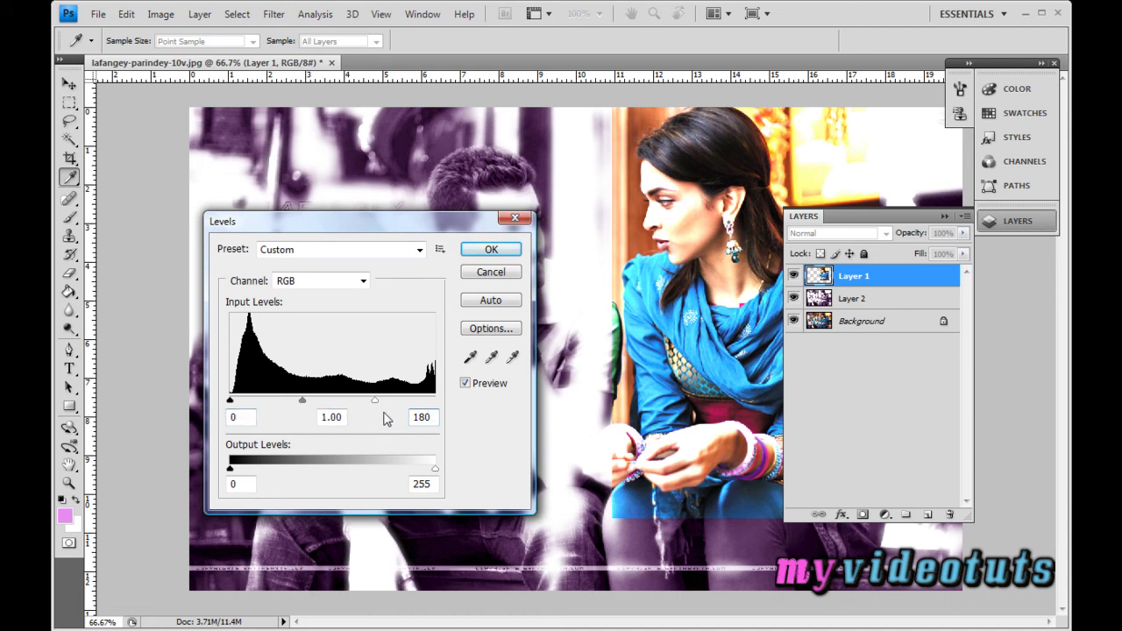
left_click_drag(375, 401, 414, 401)
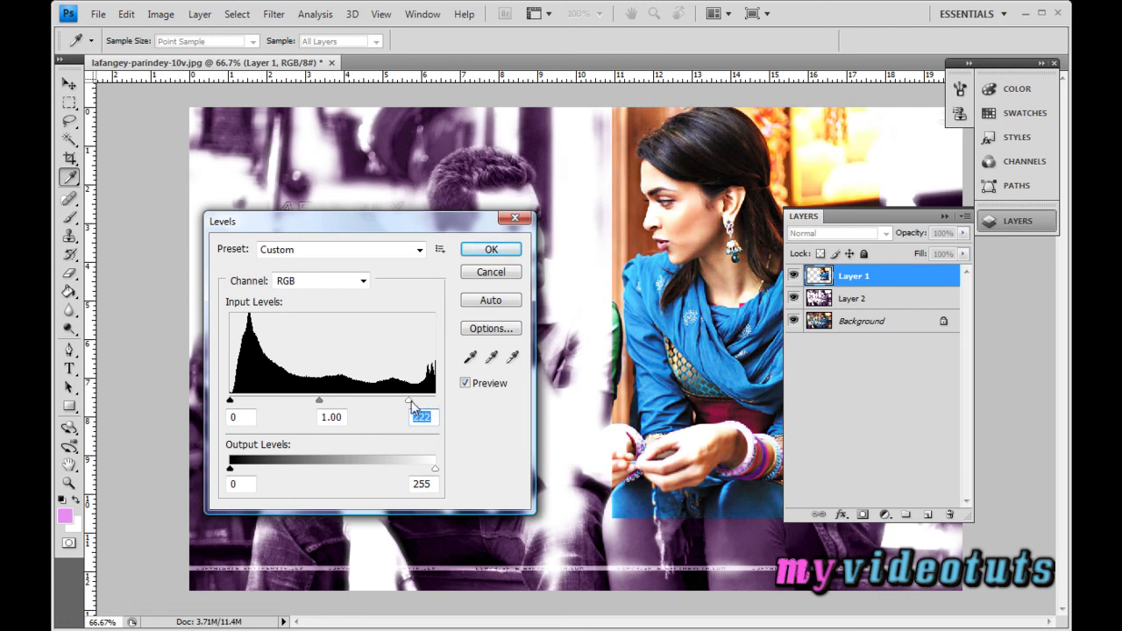
left_click_drag(411, 401, 425, 404)
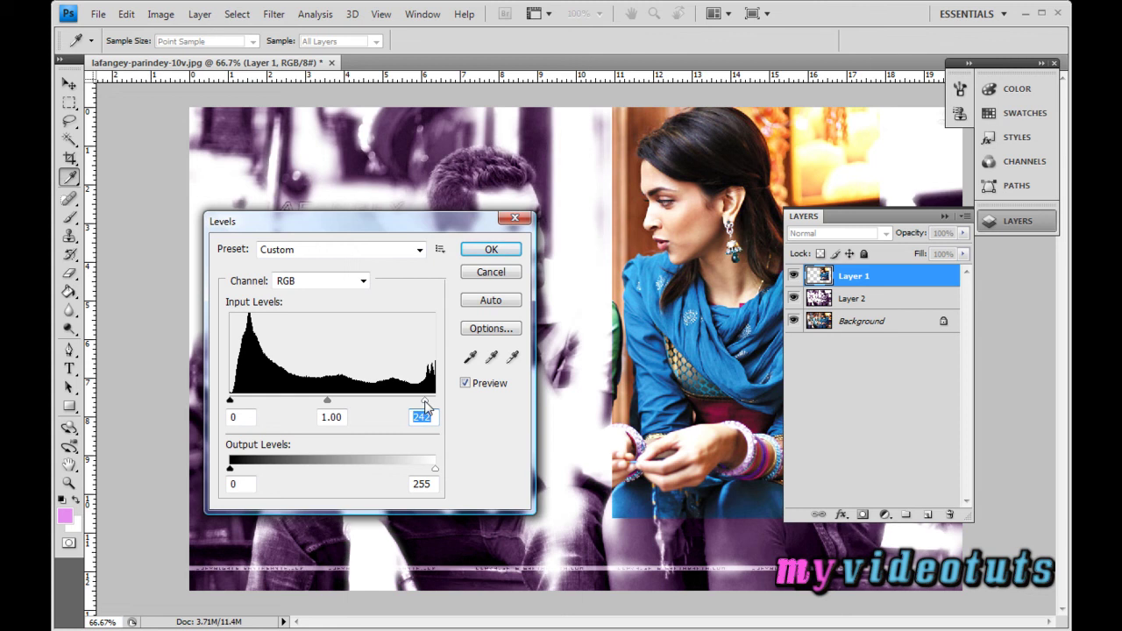
left_click(422, 421)
left_click(491, 249)
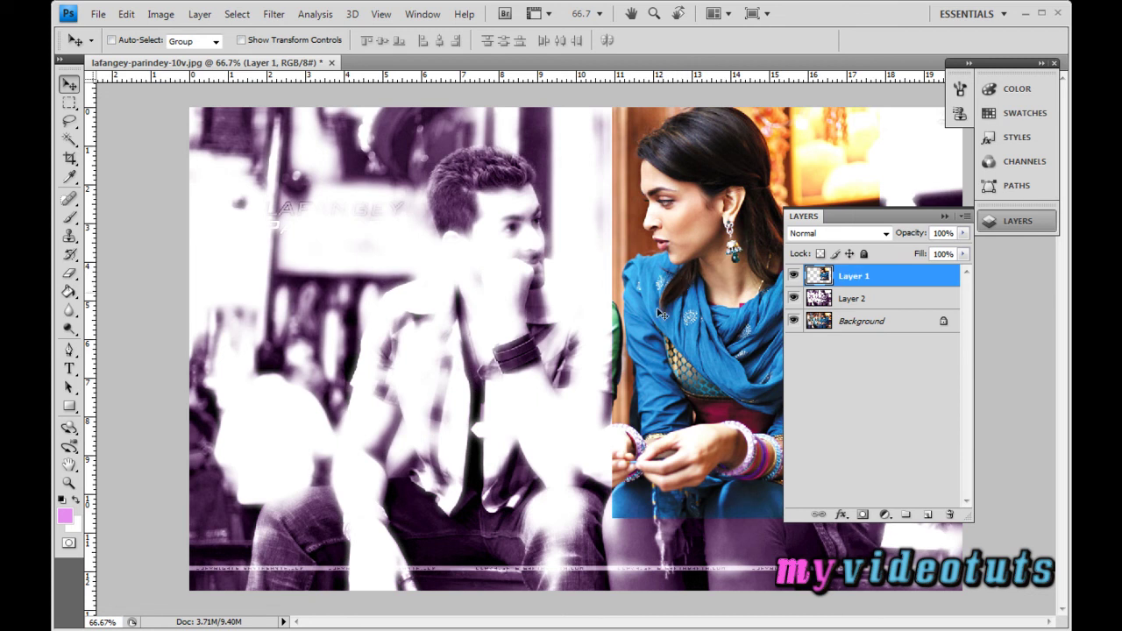
left_click(1015, 222)
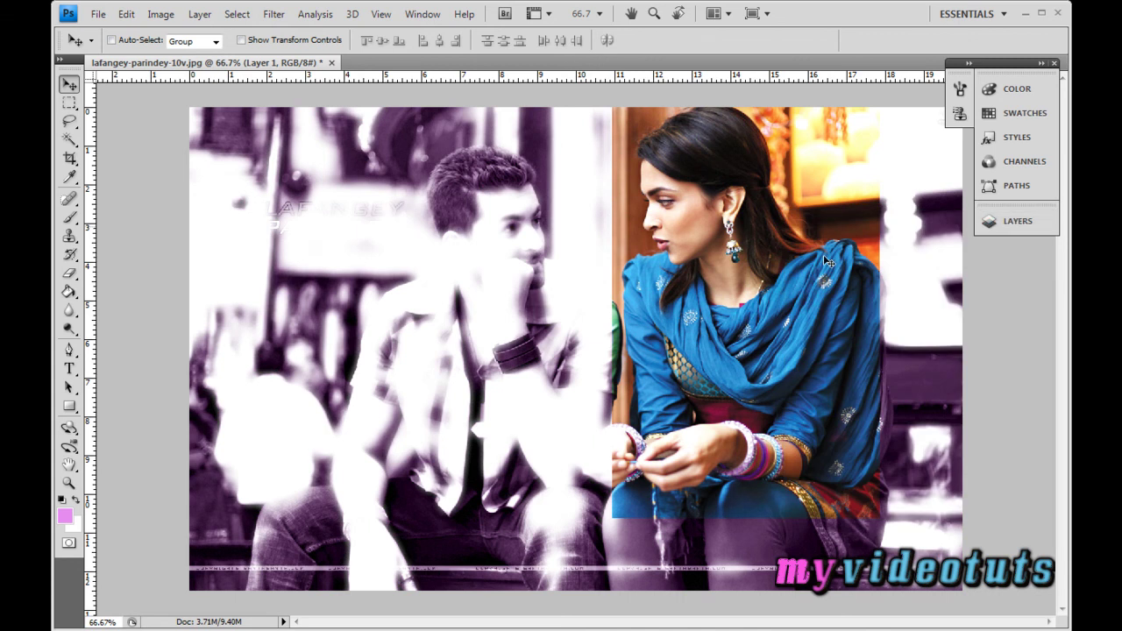
left_click(1004, 224)
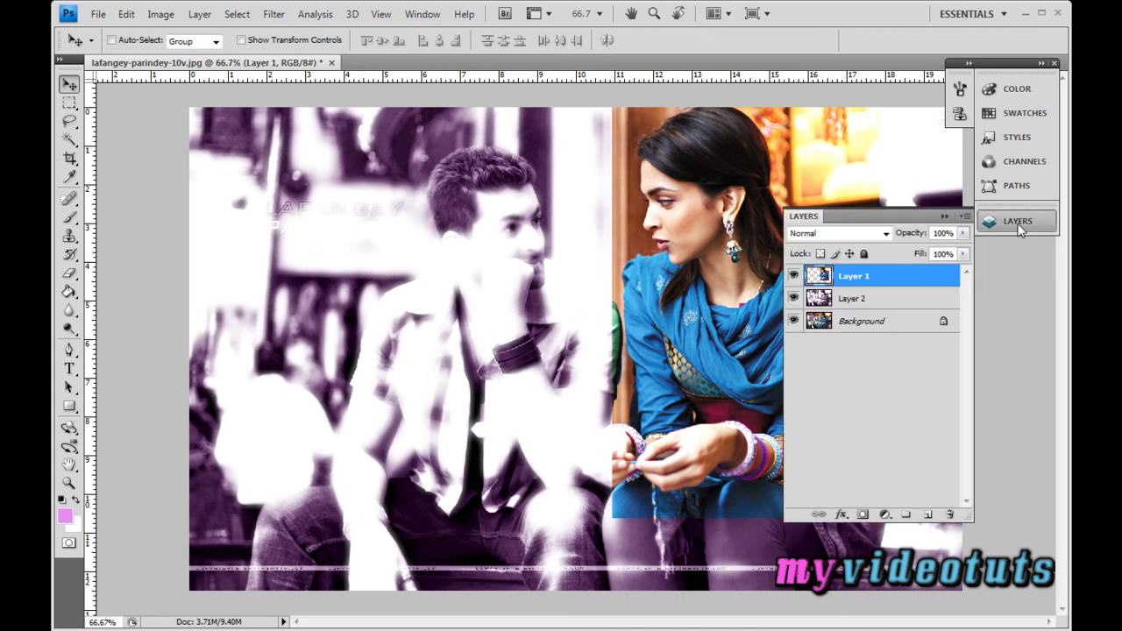
Add a 9 px outside stroke to Layer 1, trying white before settling on black as the stroke colour.
right_click(850, 277)
left_click(903, 307)
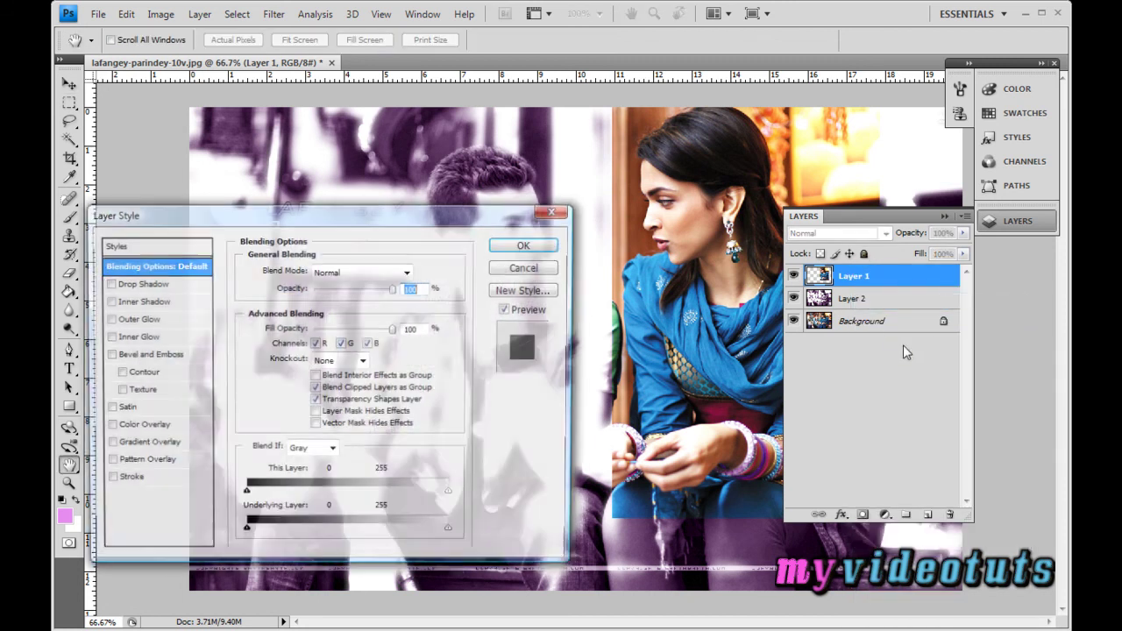
left_click_drag(458, 220, 539, 210)
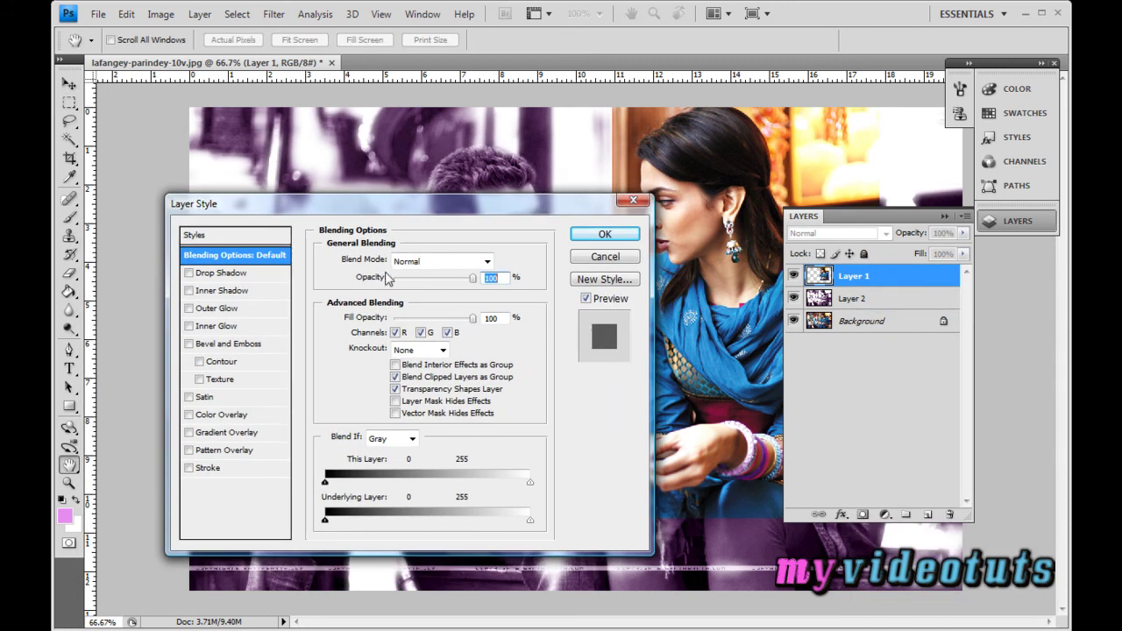
left_click(210, 469)
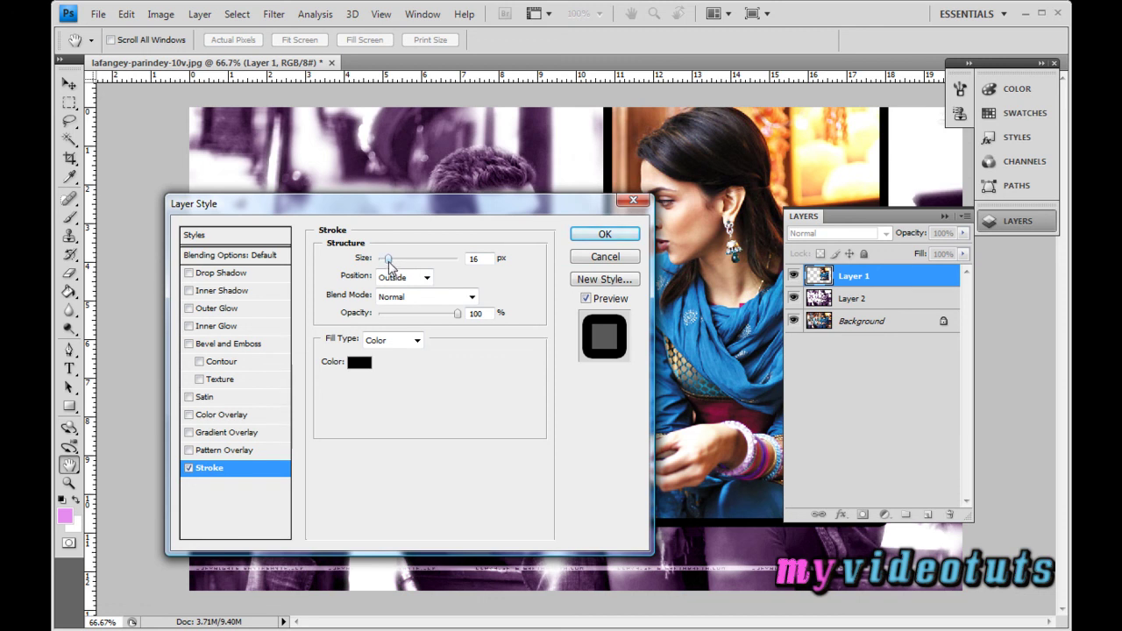
left_click_drag(389, 262, 384, 263)
left_click(360, 362)
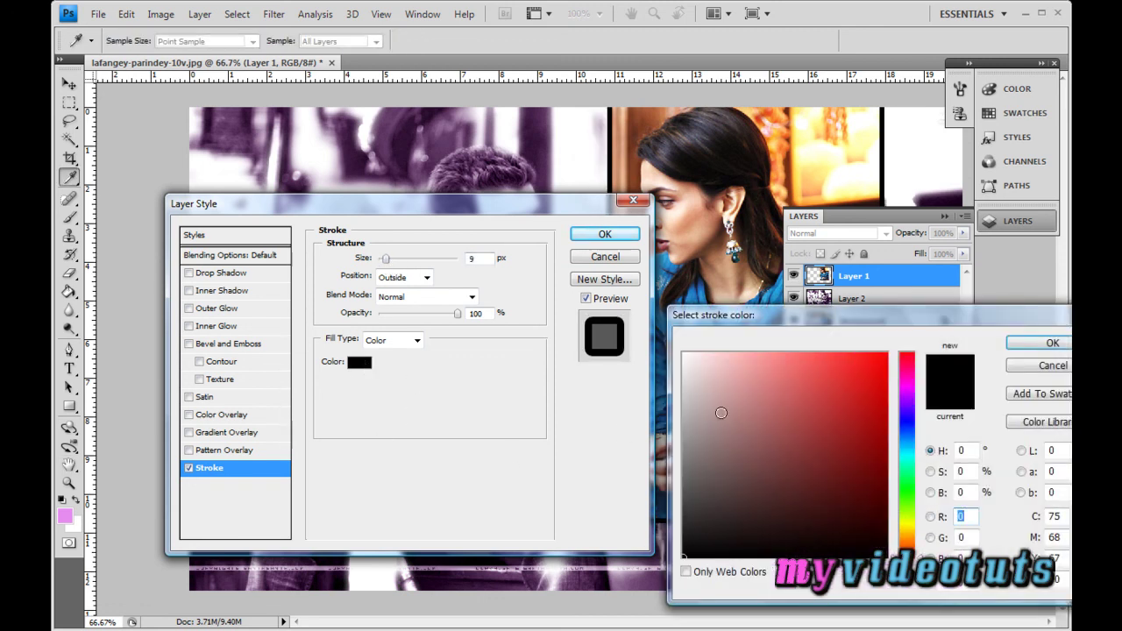
left_click(685, 355)
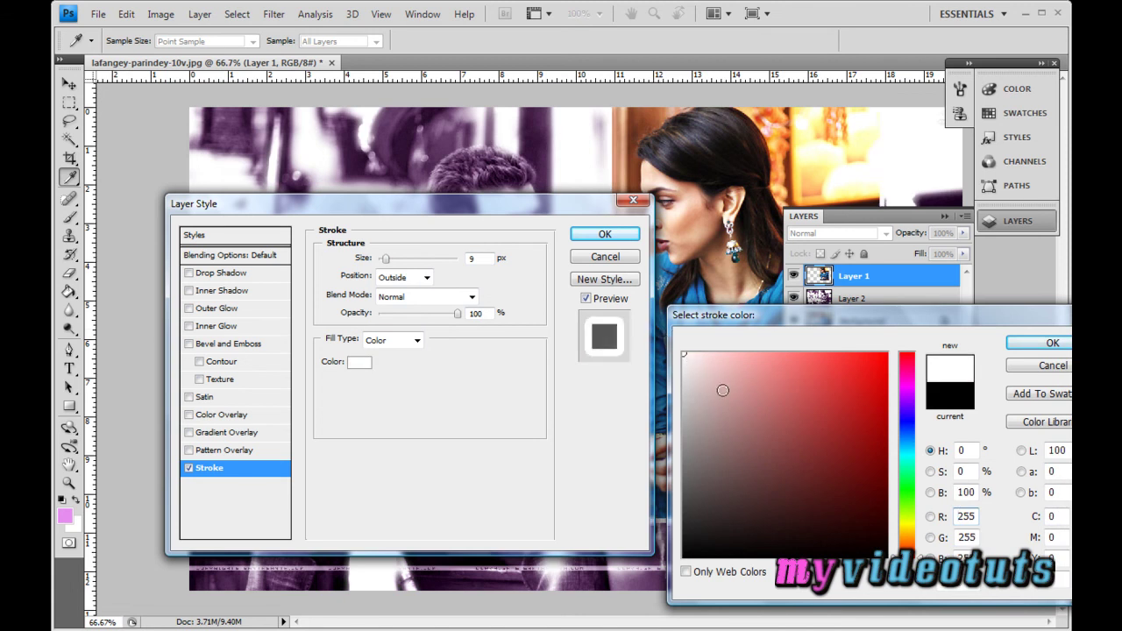
mouse_move(711, 442)
left_mouse_down()
mouse_move(710, 456)
mouse_move(814, 403)
mouse_move(825, 410)
mouse_move(683, 558)
left_mouse_up()
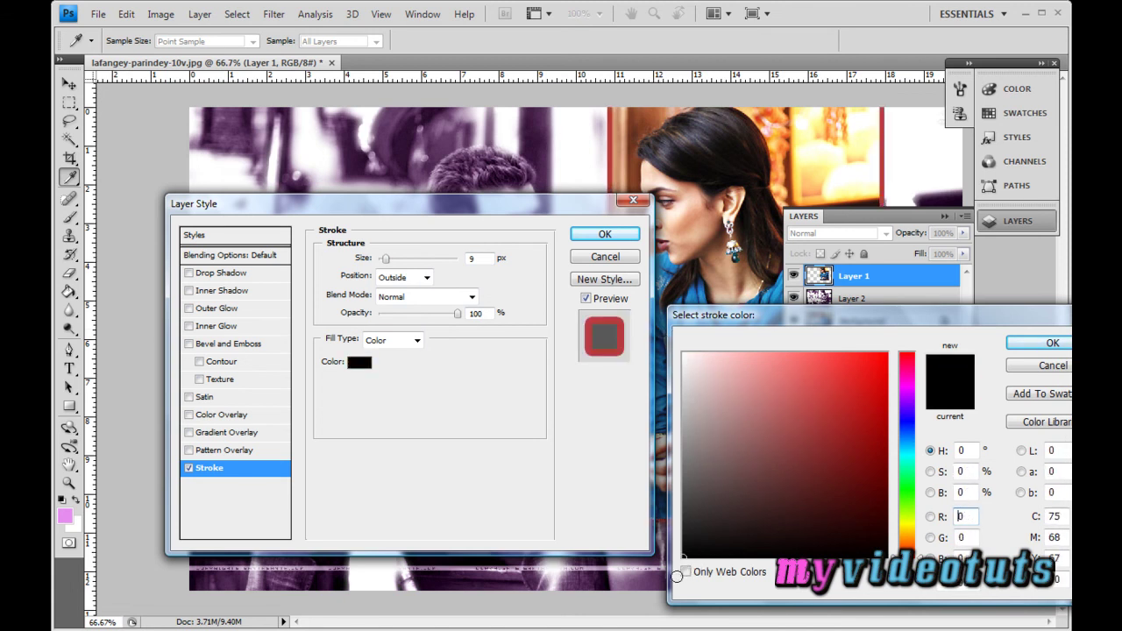
left_click(1049, 344)
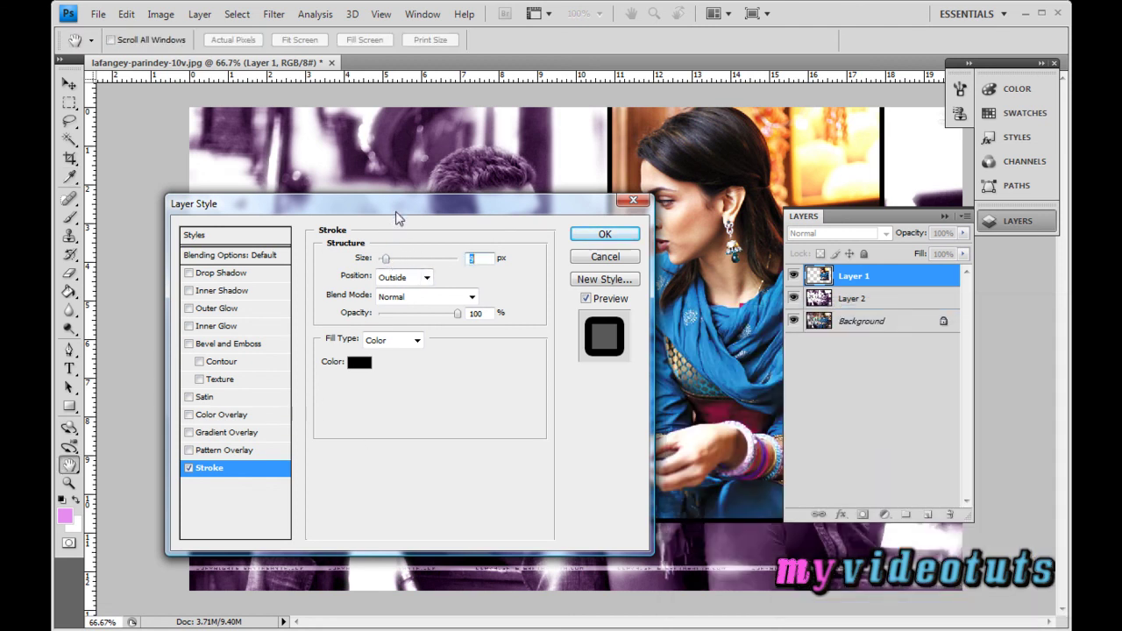
Set Layer 1's stroke size to 24 px and its position to Inside.
left_click_drag(394, 211, 405, 281)
left_click_drag(398, 334, 399, 335)
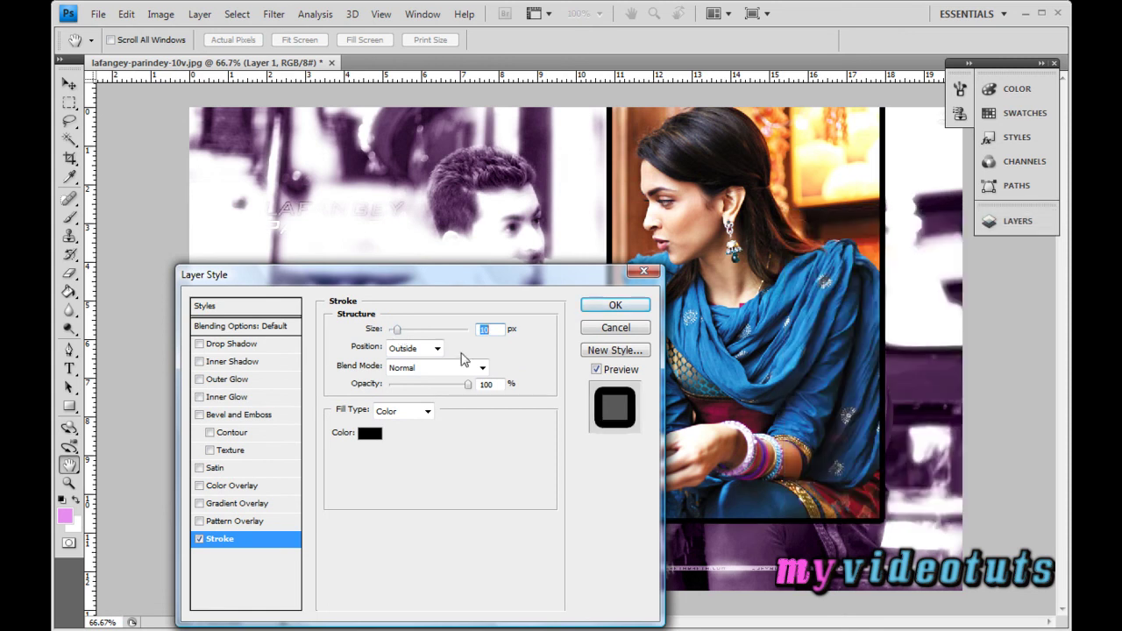
left_click_drag(403, 336, 406, 336)
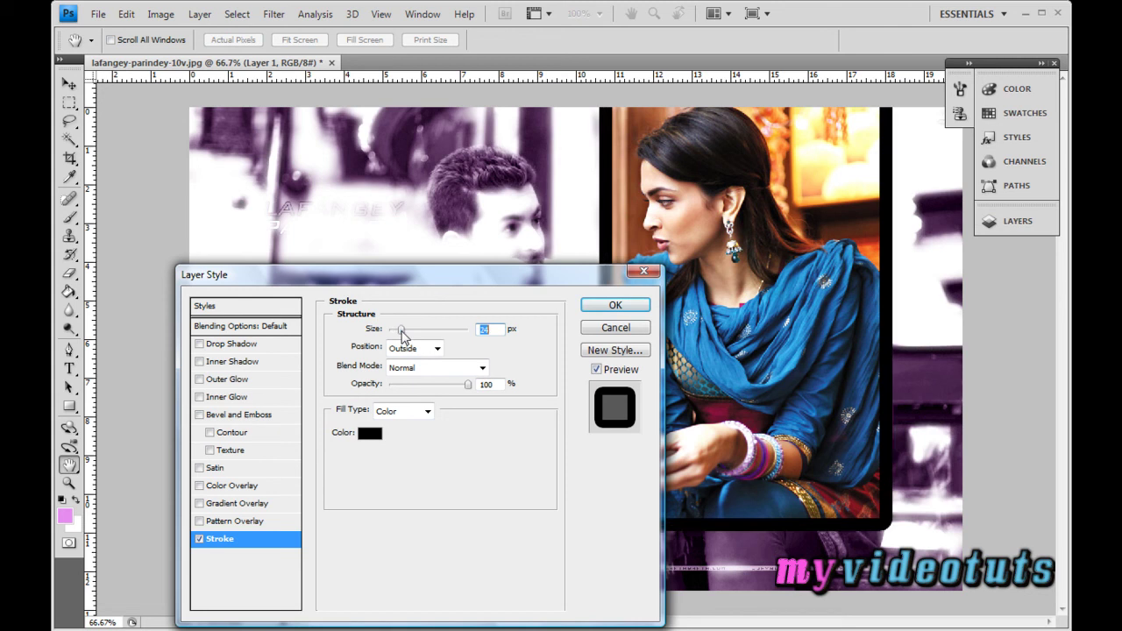
left_click(436, 349)
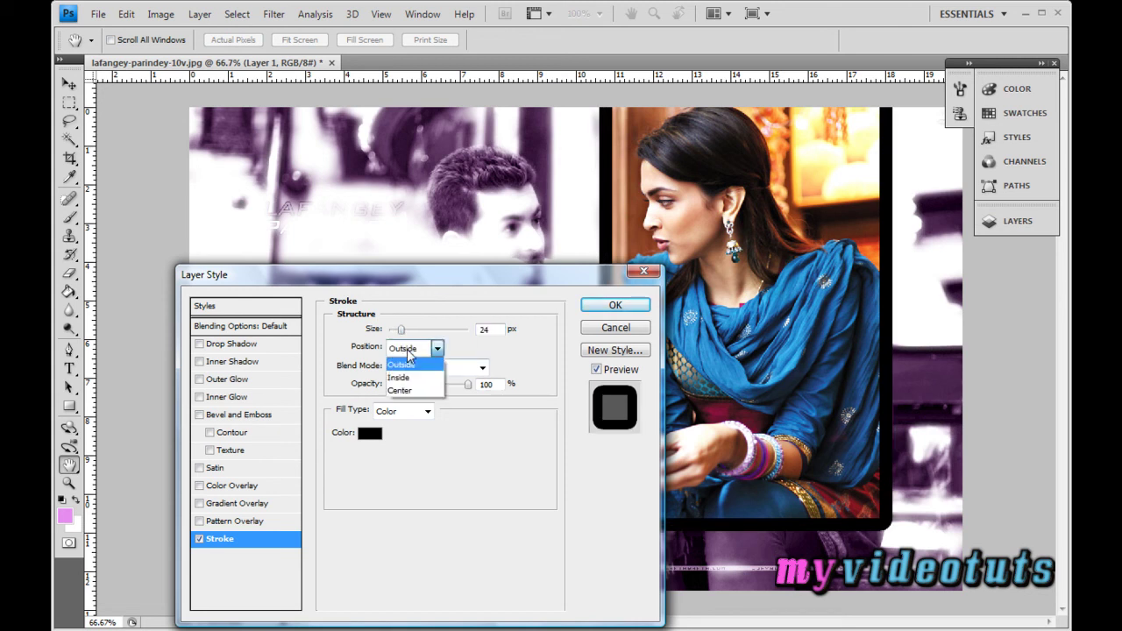
left_click(408, 379)
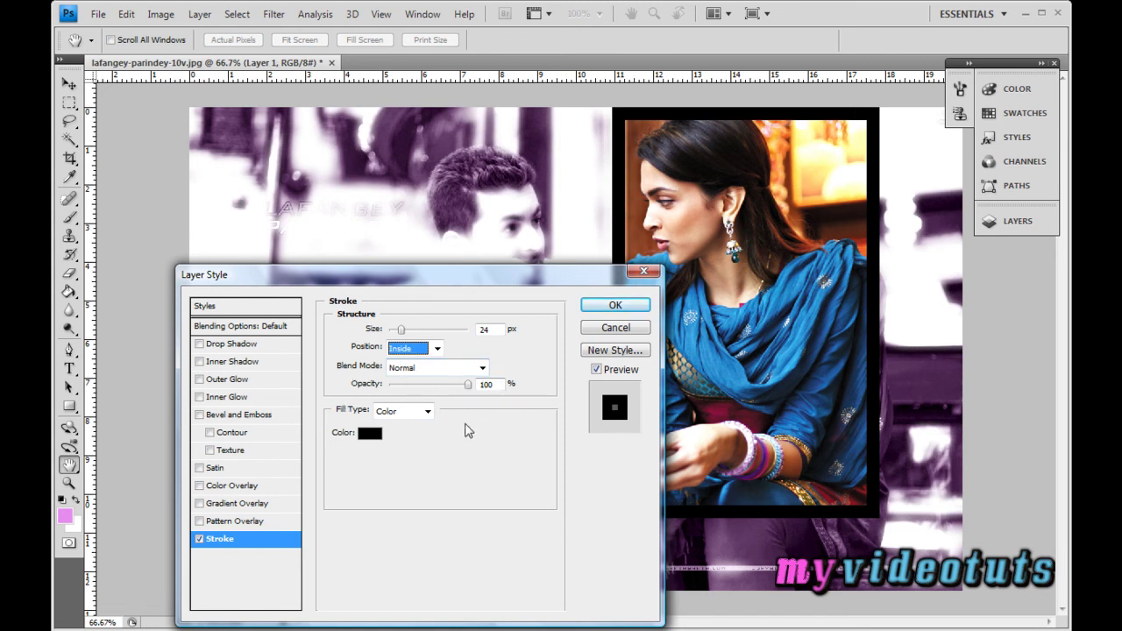
key("shift+Tab")
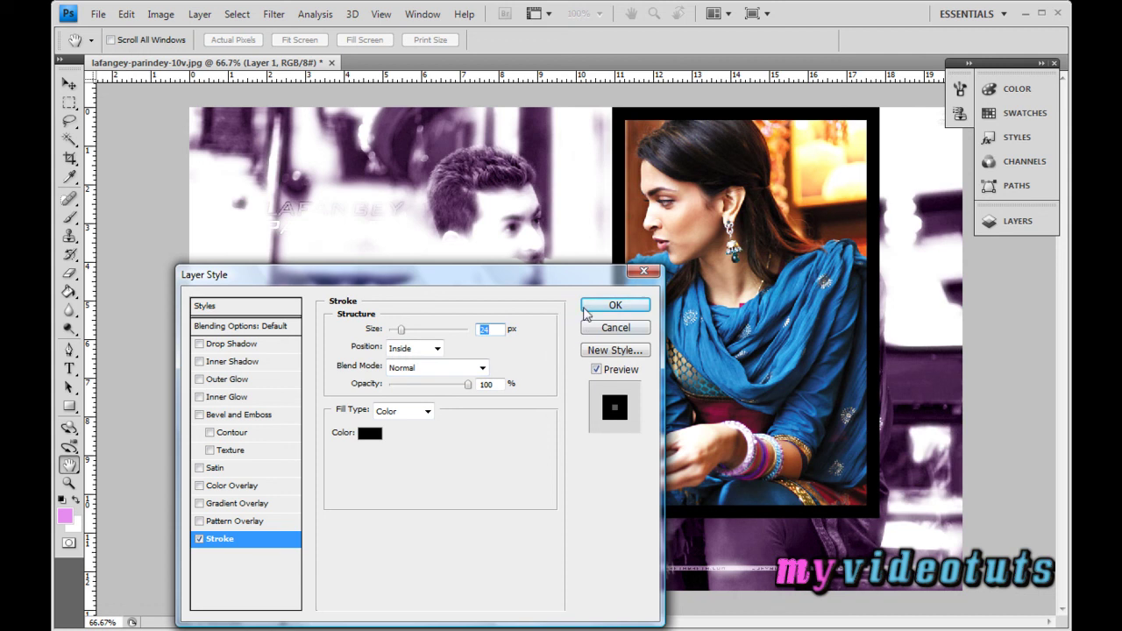
Add an Outer Glow to Layer 1 with a size of 18 px and apply the layer style.
left_click(232, 382)
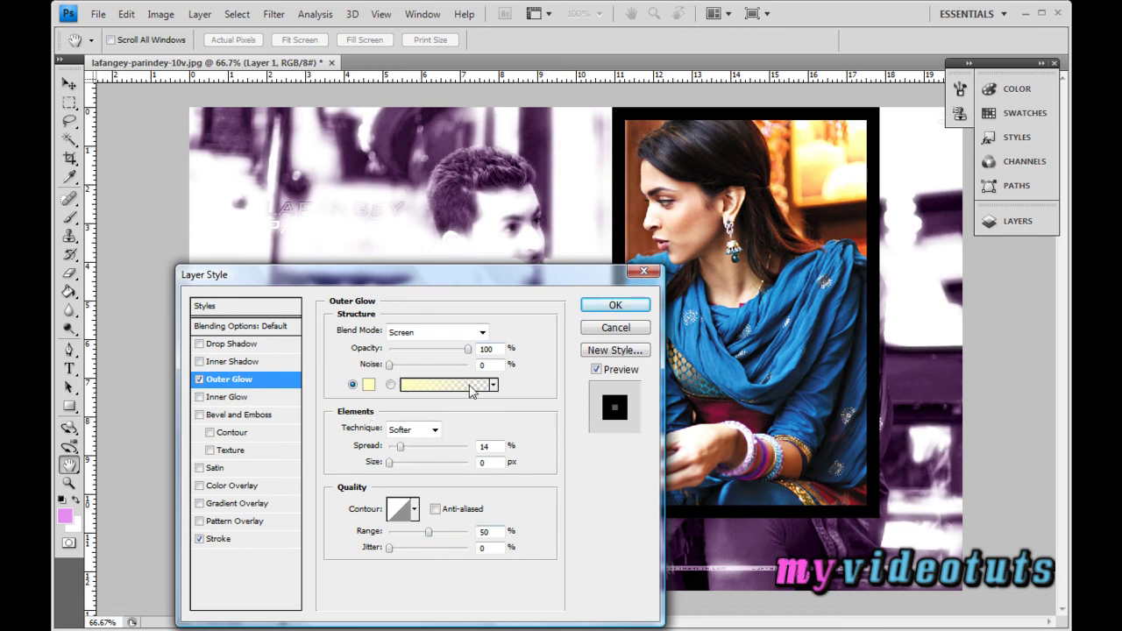
left_click_drag(391, 471, 402, 467)
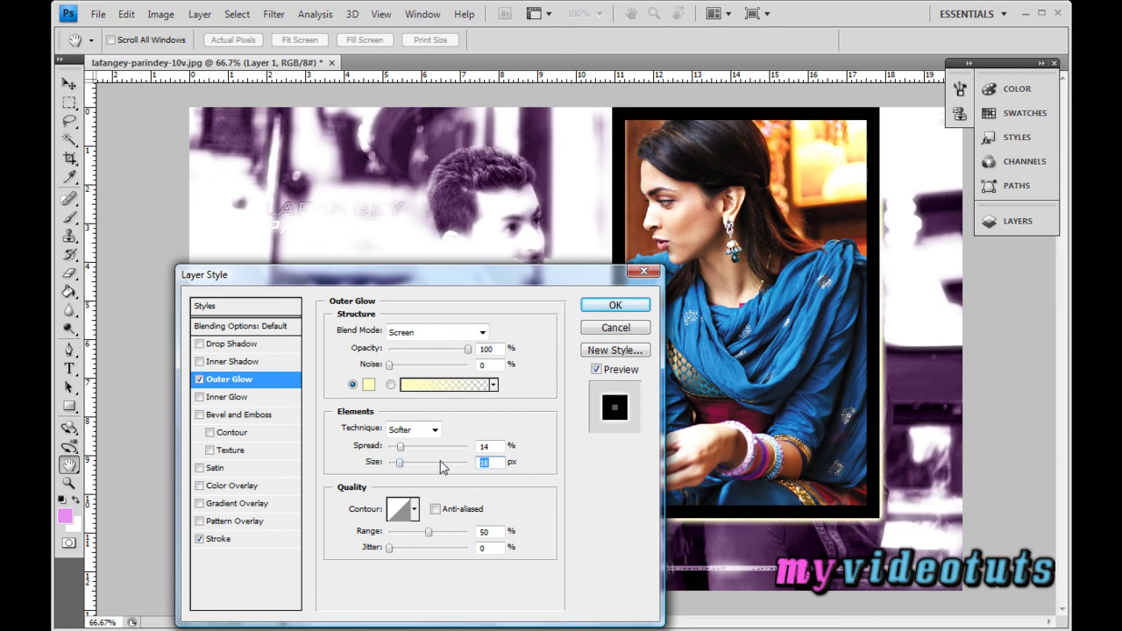
left_click(613, 305)
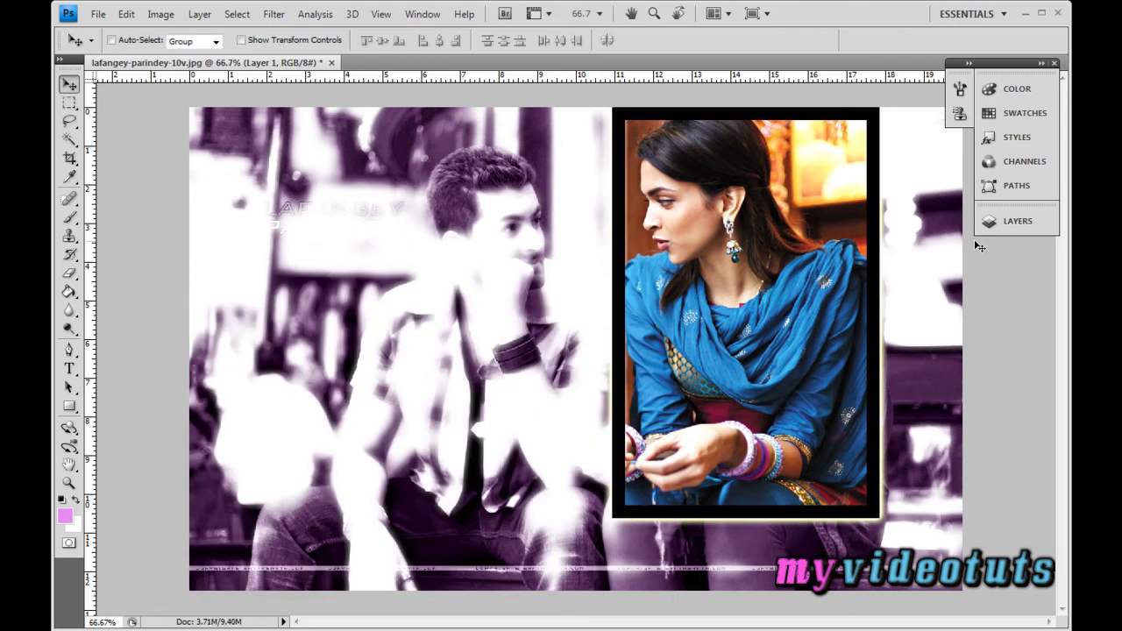
Compare the finished effect with the original photo by temporarily hiding Layer 1 and Layer 2, then showing both again.
left_click(1008, 228)
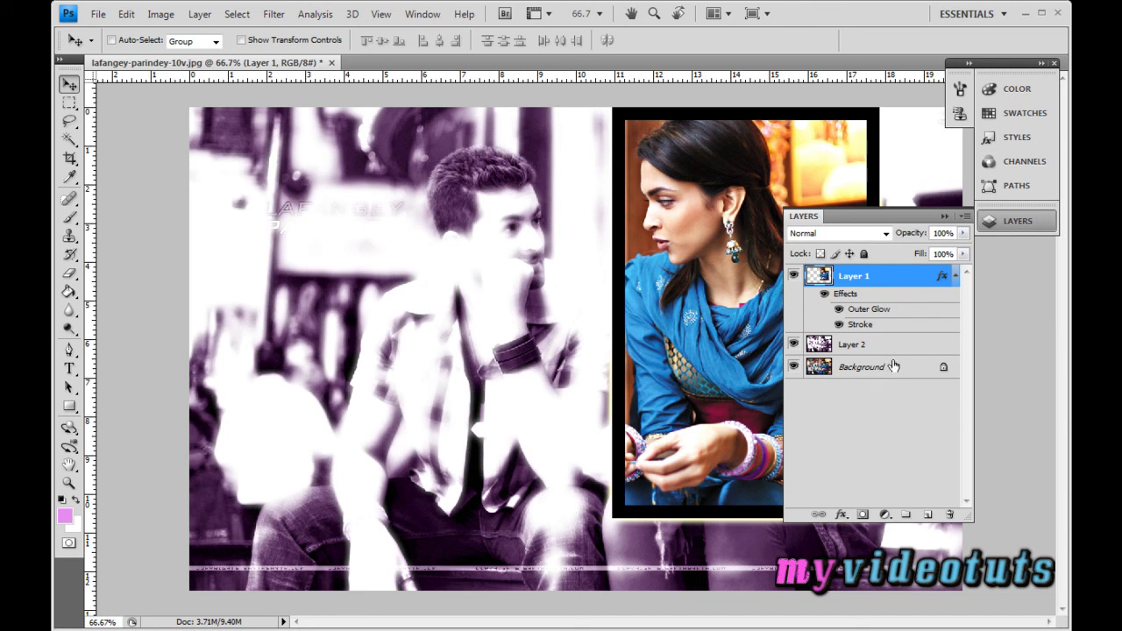
left_click(793, 276)
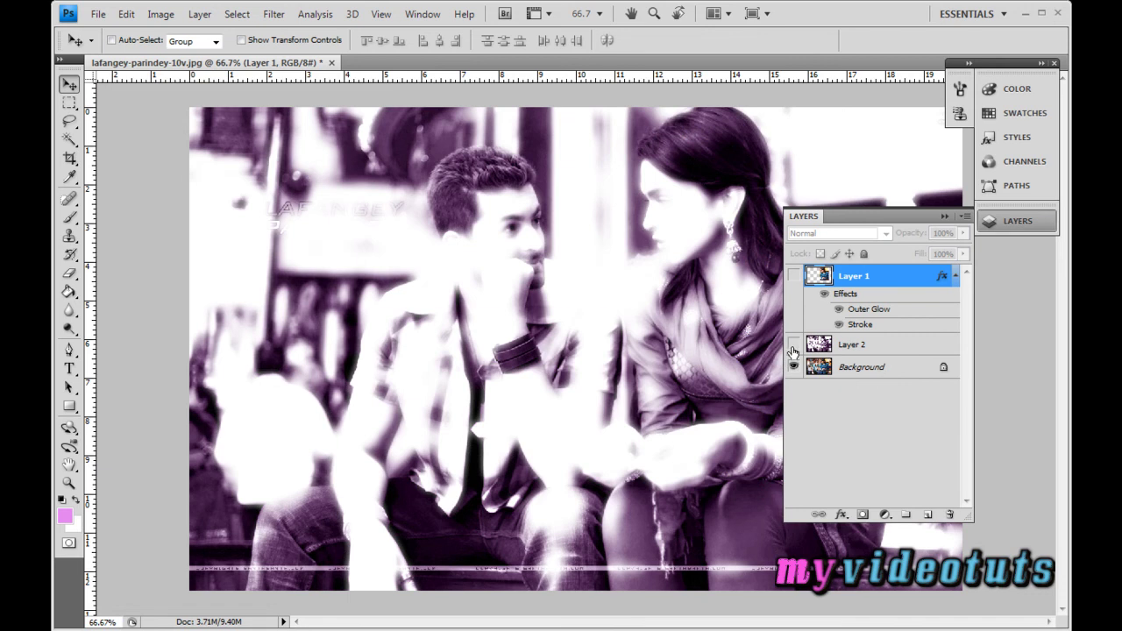
left_click(794, 345)
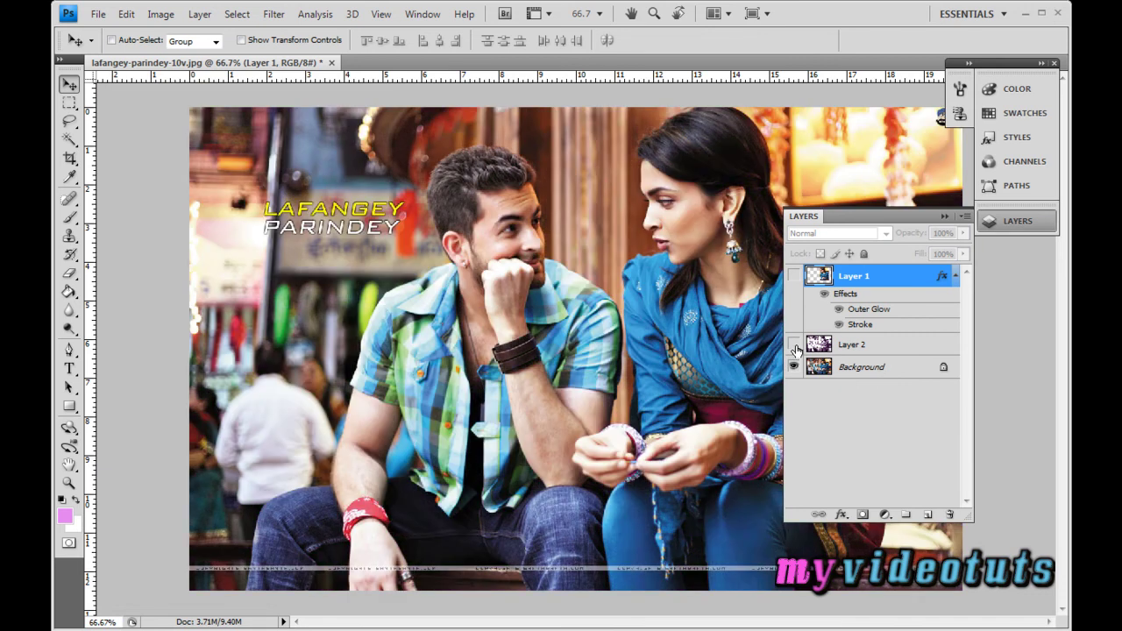
left_click(793, 345)
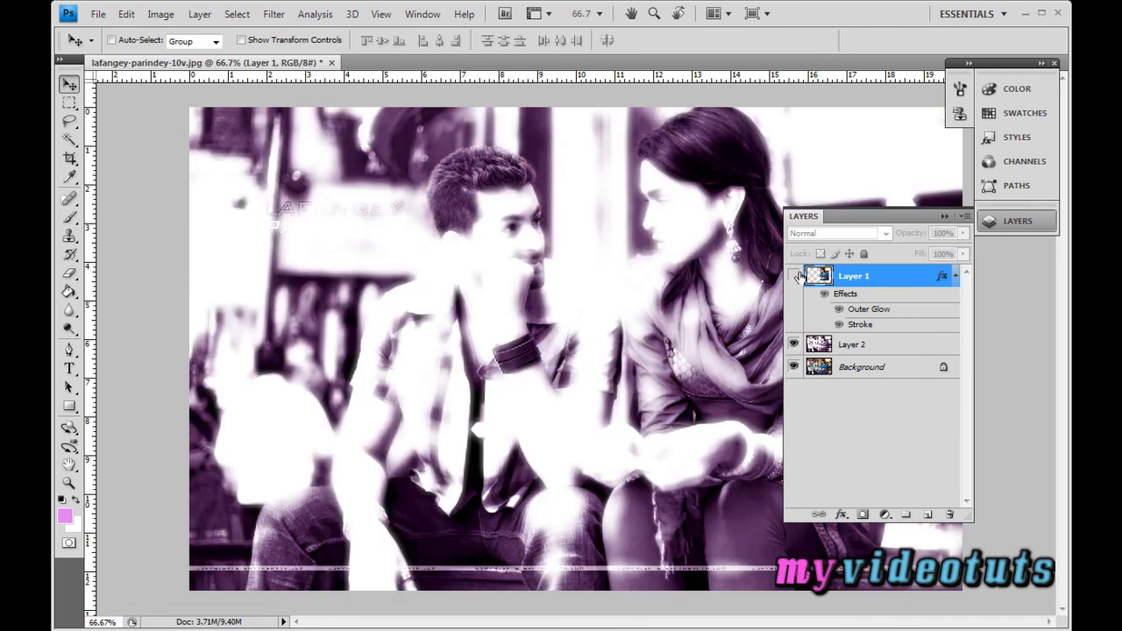
left_click(793, 275)
left_click(999, 225)
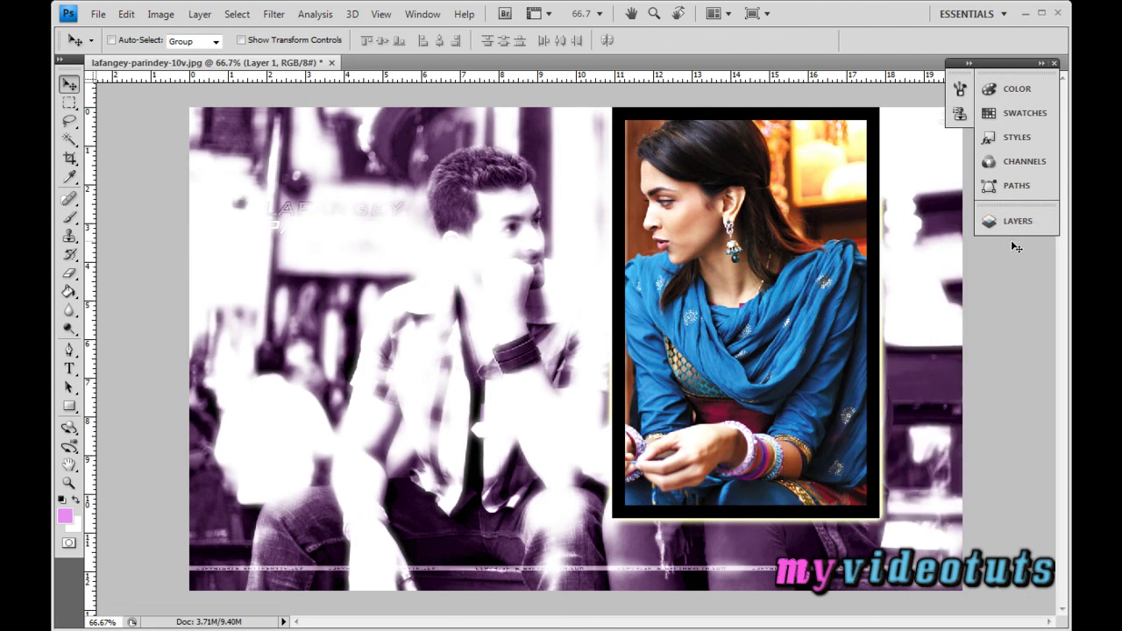